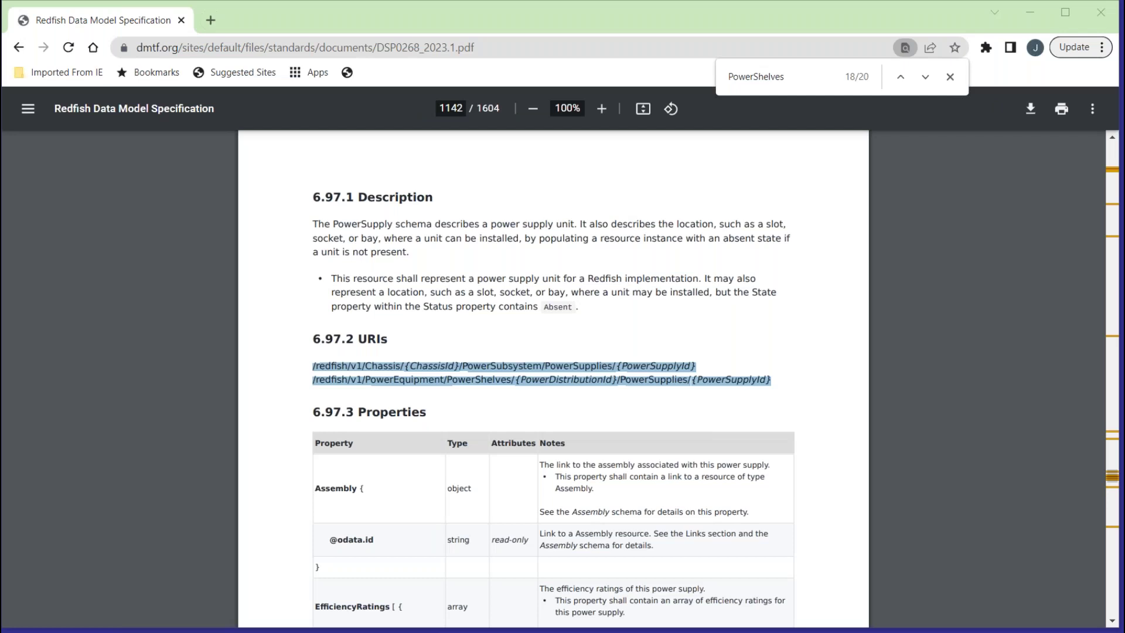
Switch from the Redfish specification PDF to the Agenda and Minutes doc showing the 6/6/2023 agenda.
key(alt+Tab)
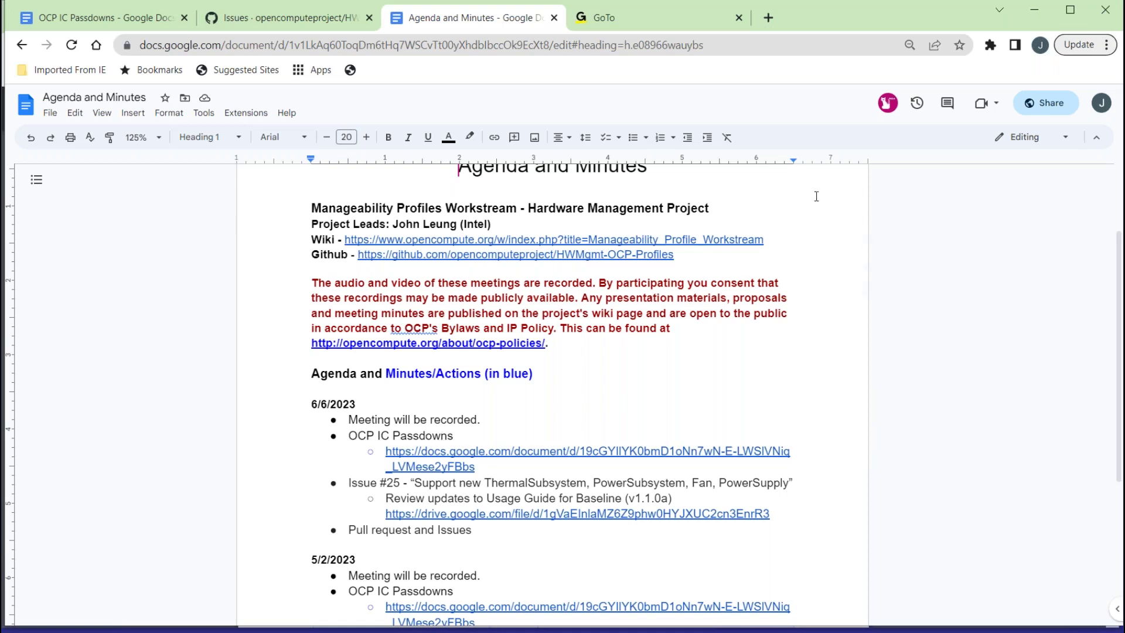
Append '(maybe)' after 'Meeting will be recorded.', then move to the OCP IC Passdowns document.
click(512, 417)
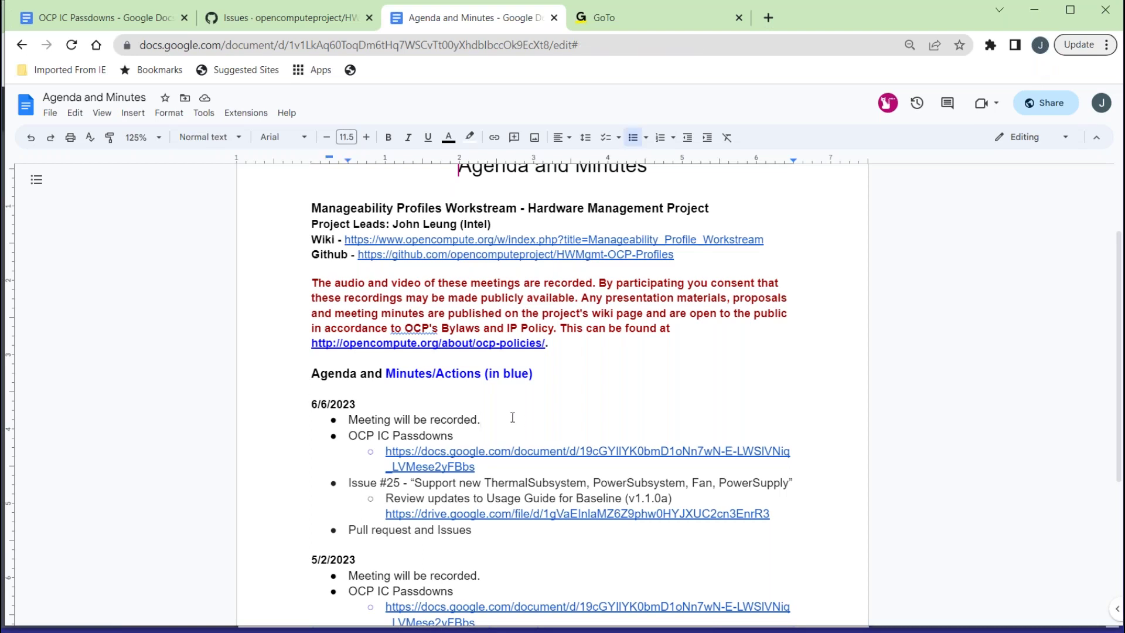
text((maybe))
mouse_move(113, 23)
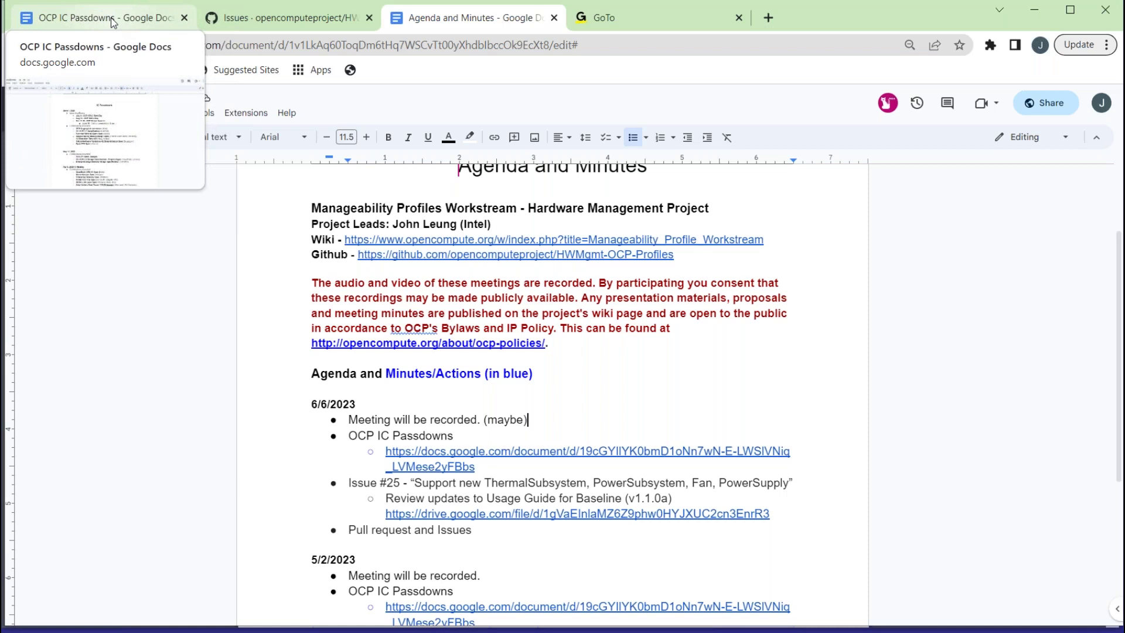
click(113, 22)
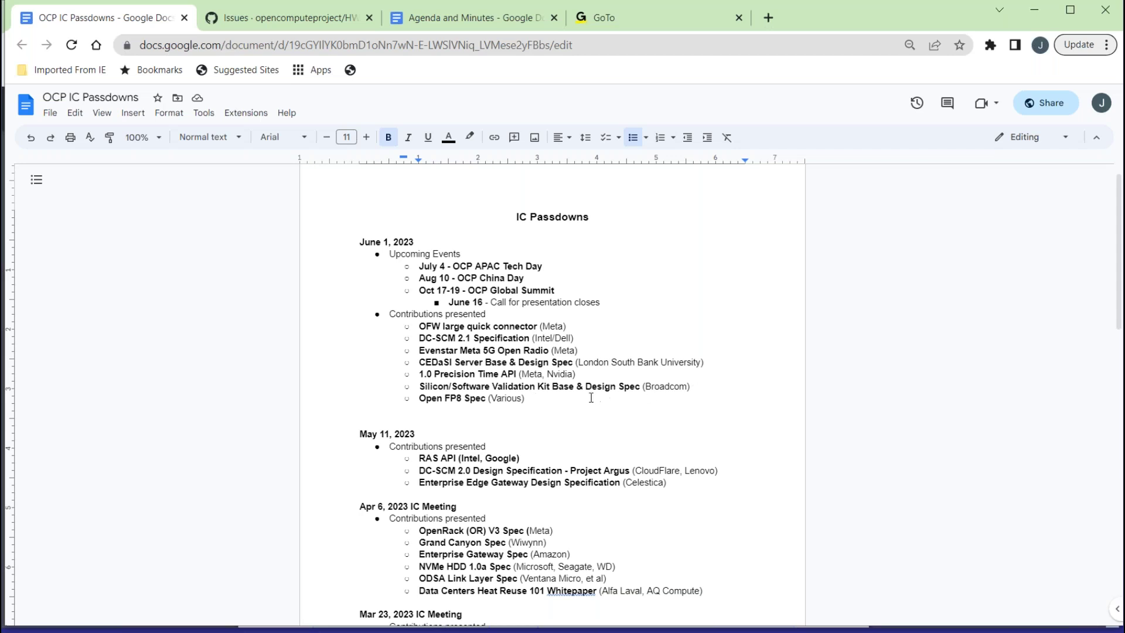
Go over the June 1, 2023 OCP IC passdowns, then return to the Agenda and Minutes document.
click(403, 20)
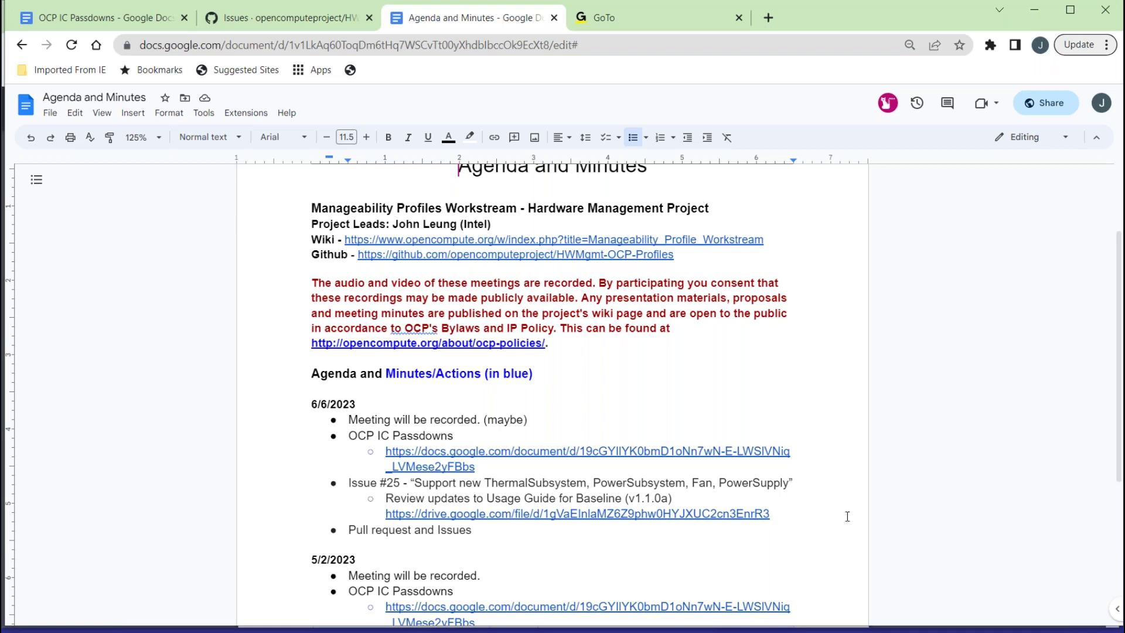
Review the 6/6/2023 agenda items, including Issue #25 and its Usage Guide review.
mouse_move(853, 424)
Open the agenda's Usage Guide for Baseline PDF link, then bring up the Redfish specification window.
click(557, 514)
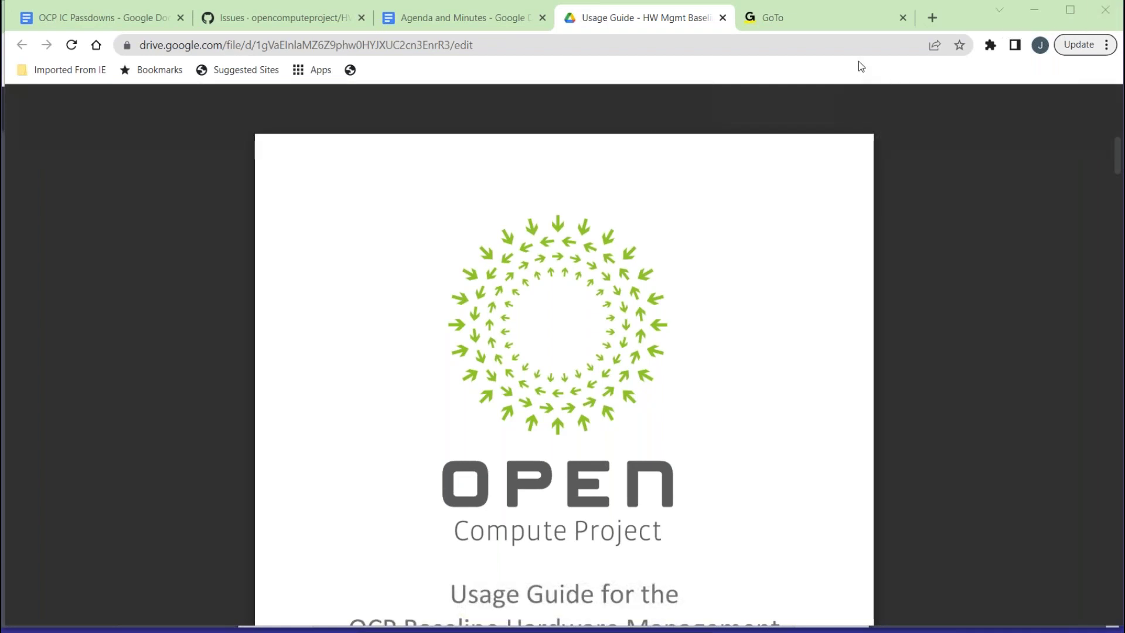
key(alt+Tab)
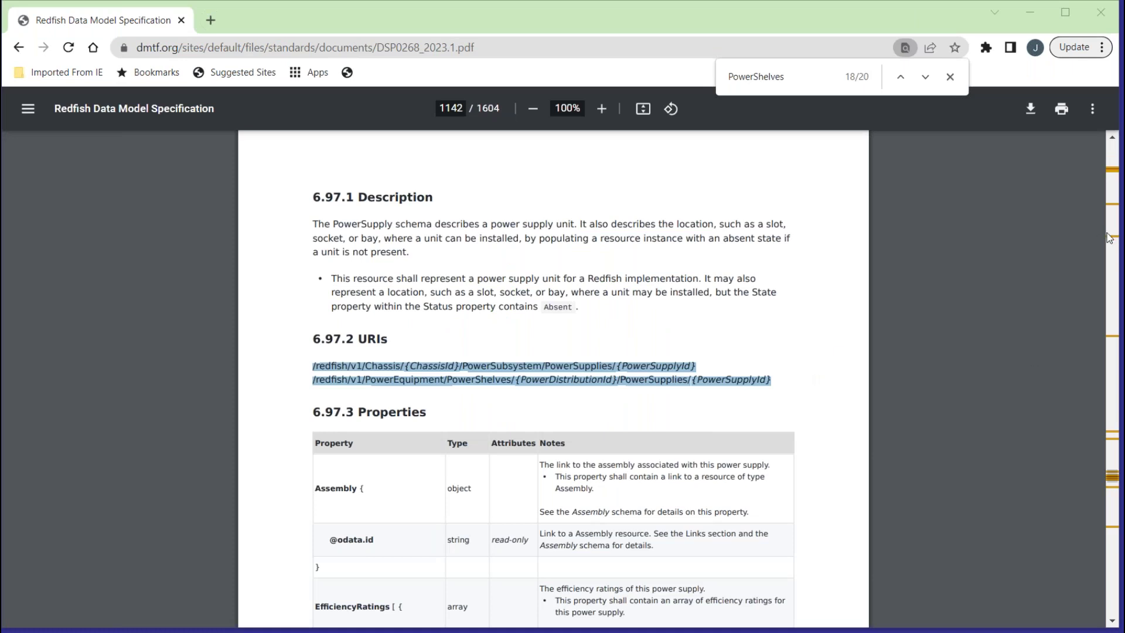
Scroll the Redfish specification up to its table of contents, then return to the Usage Guide PDF.
drag(1111, 480, 1107, 155)
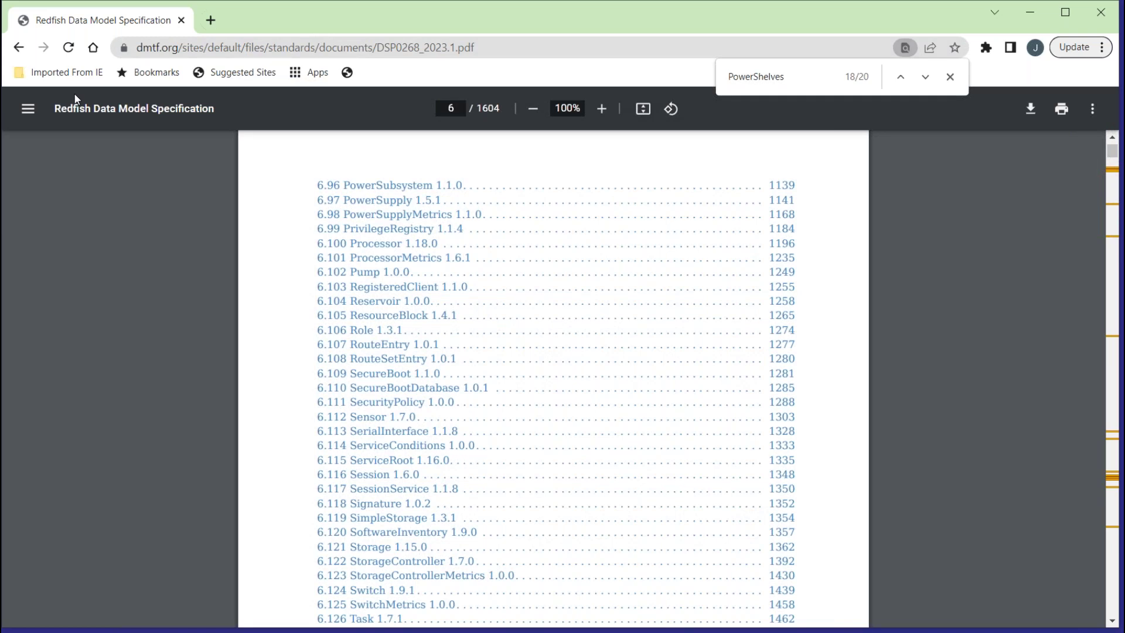
key(alt+Tab)
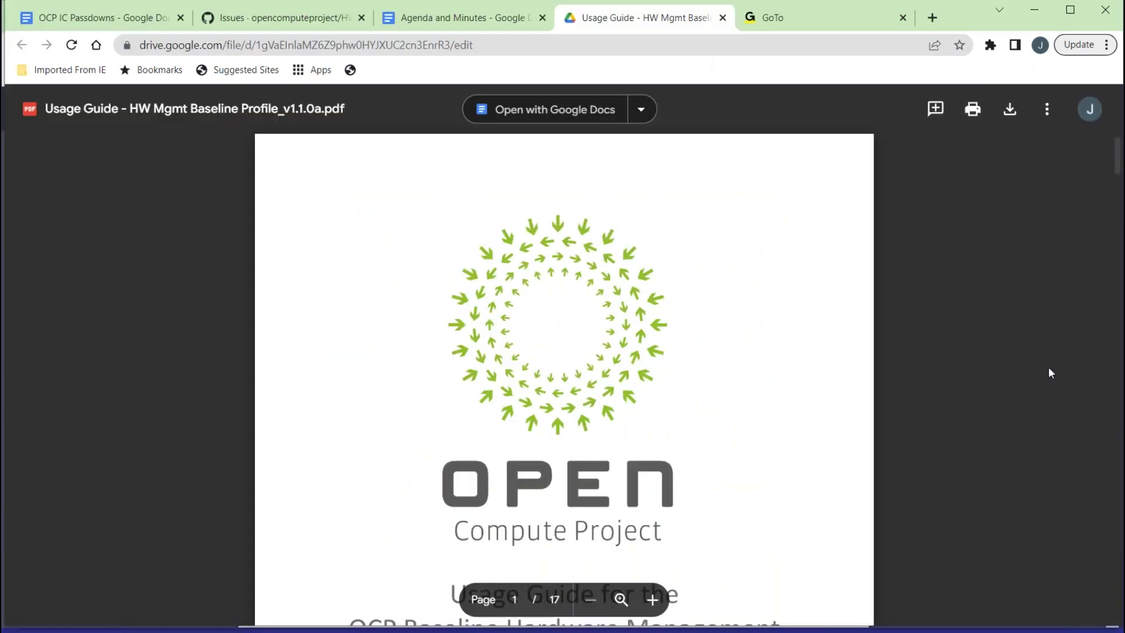
Scroll the Usage Guide PDF to section 4.13, Get the power consumption, on page 10 of 17.
scroll(984, 419, down, 10)
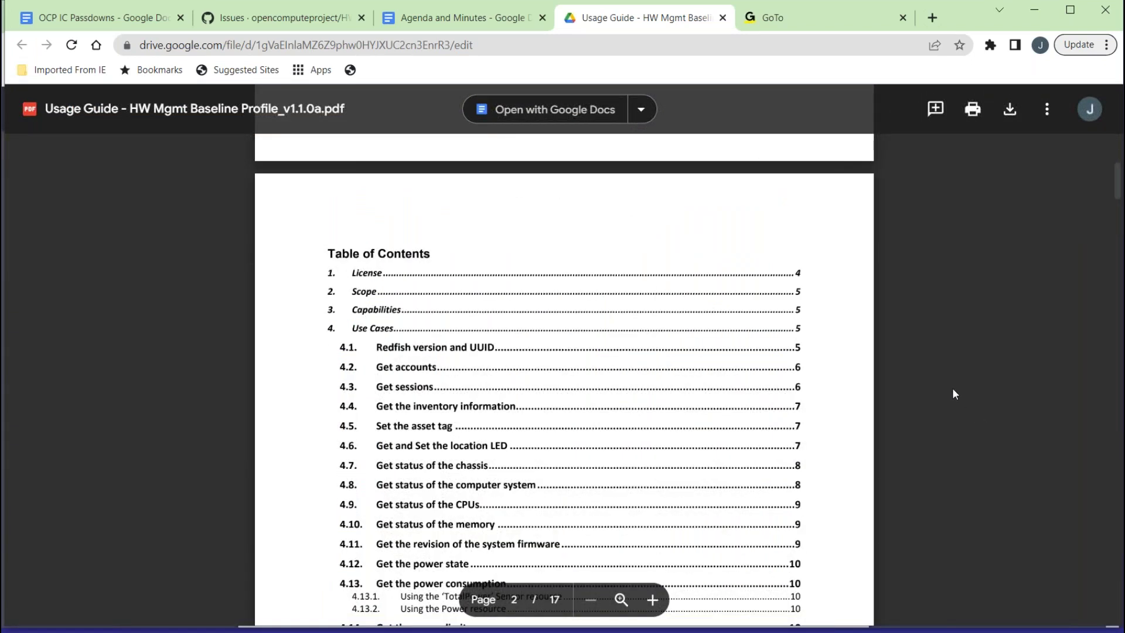
scroll(932, 368, down, 6)
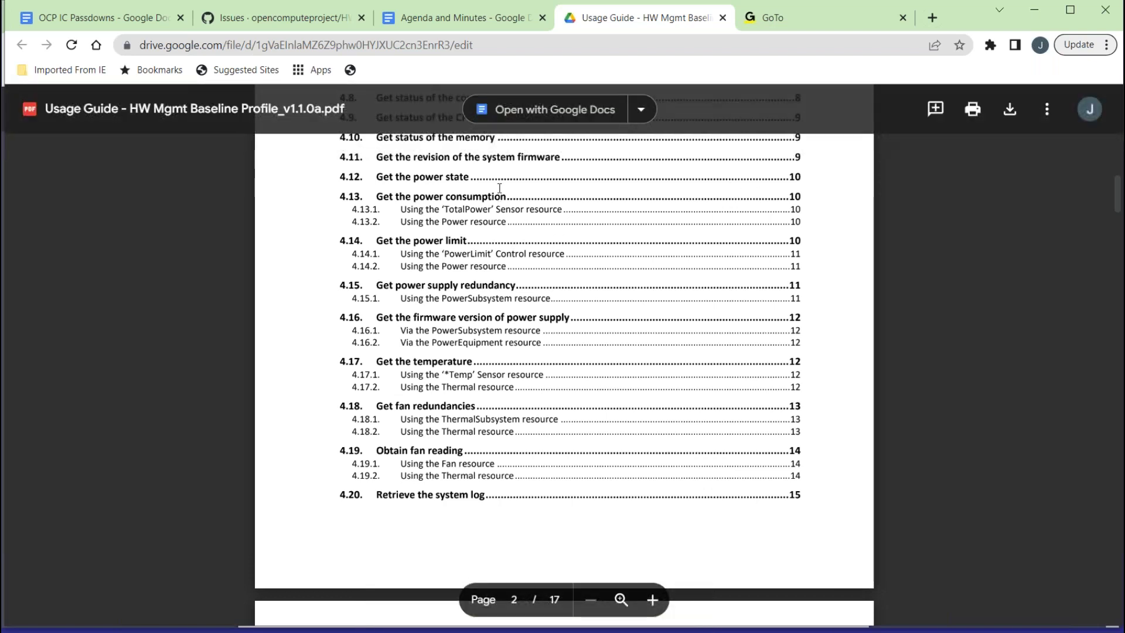
scroll(721, 354, down, 15)
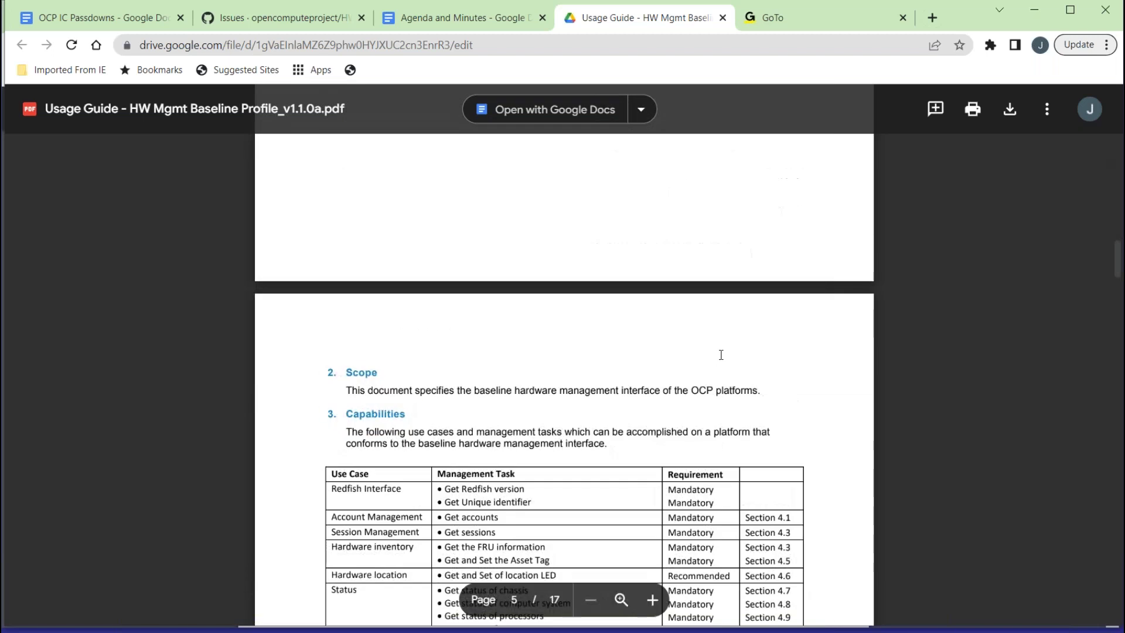
scroll(721, 354, down, 13)
scroll(720, 353, up, 7)
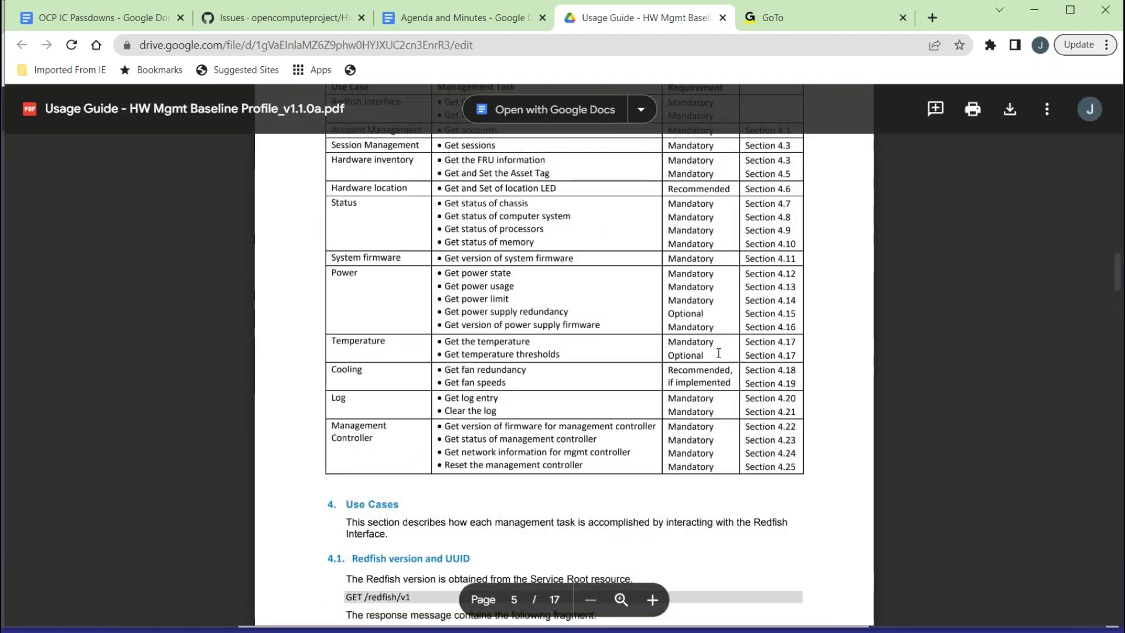
scroll(718, 353, down, 10)
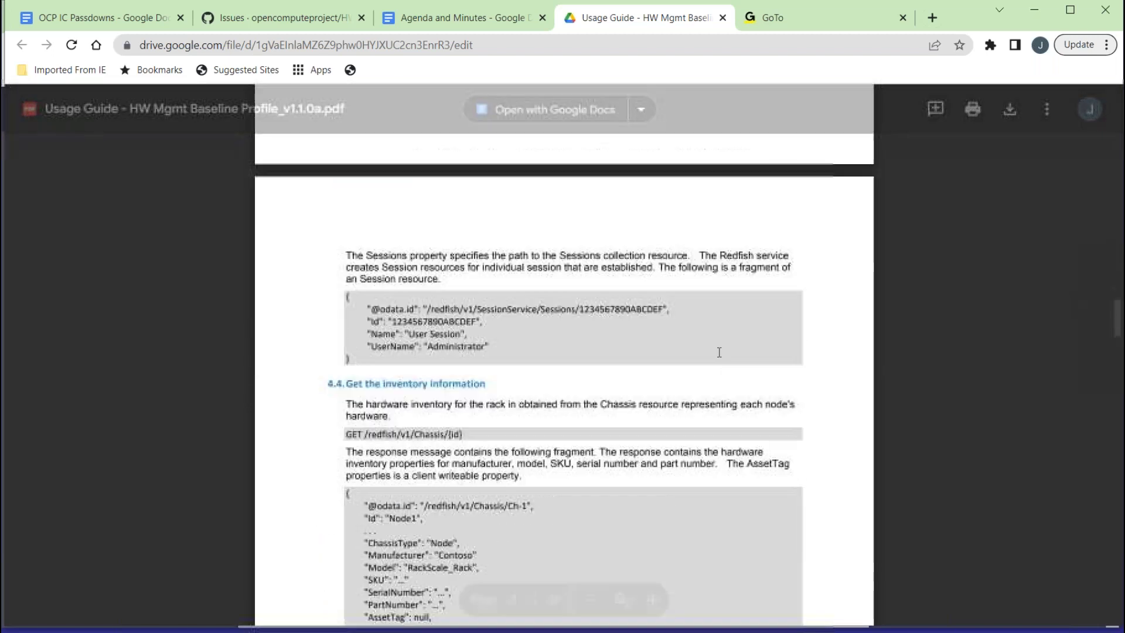
scroll(719, 353, down, 15)
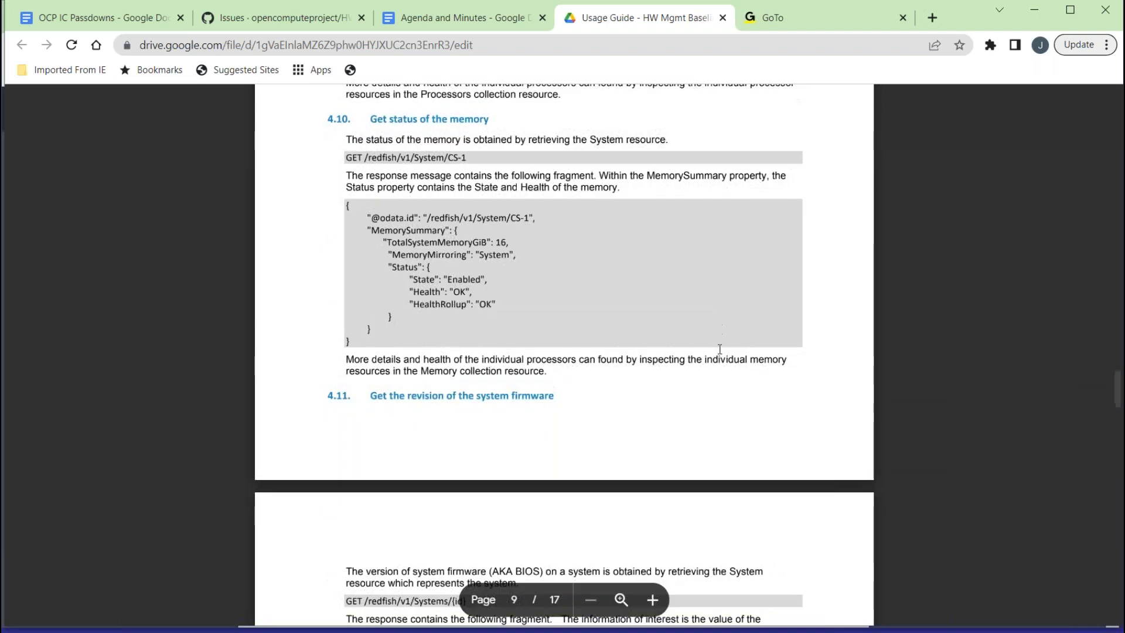
scroll(719, 350, down, 10)
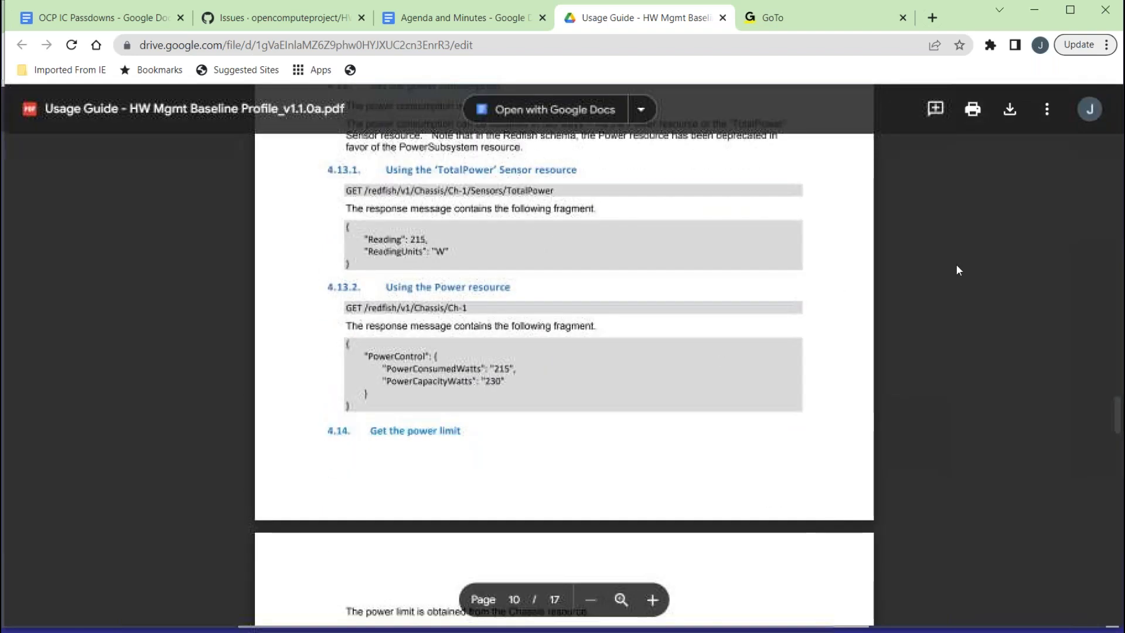
scroll(803, 310, up, 1)
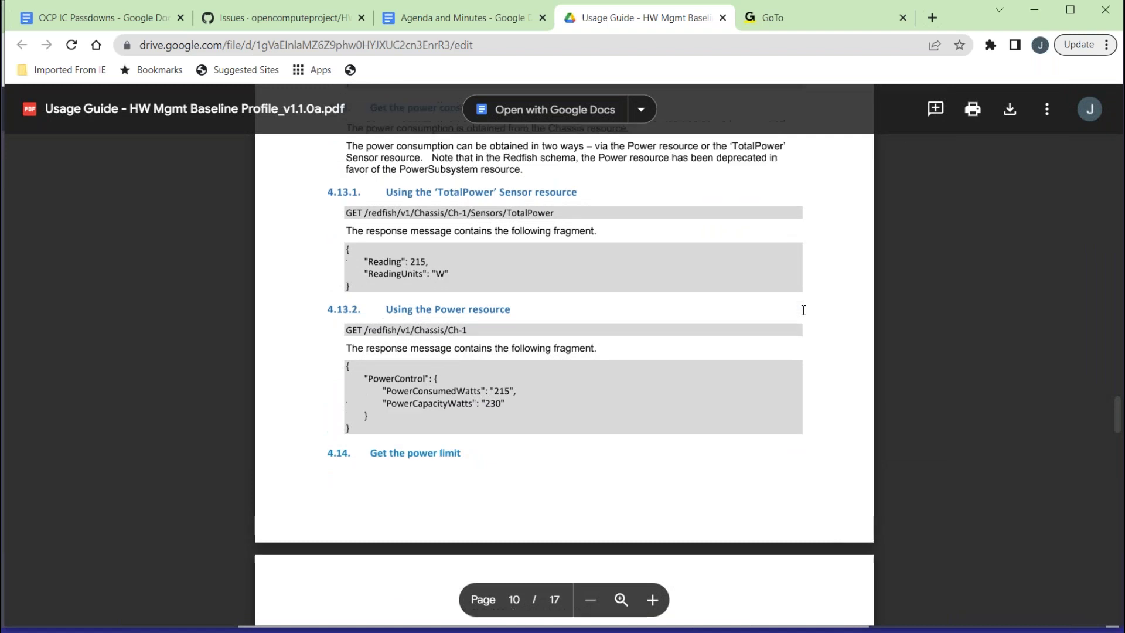
scroll(803, 310, up, 5)
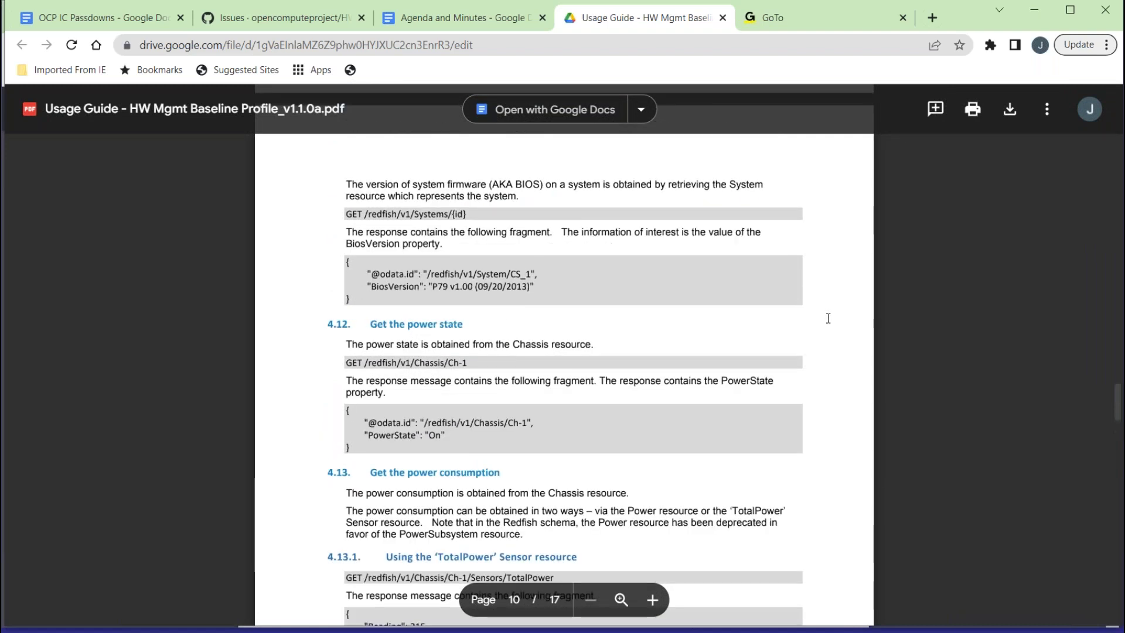
scroll(829, 324, down, 5)
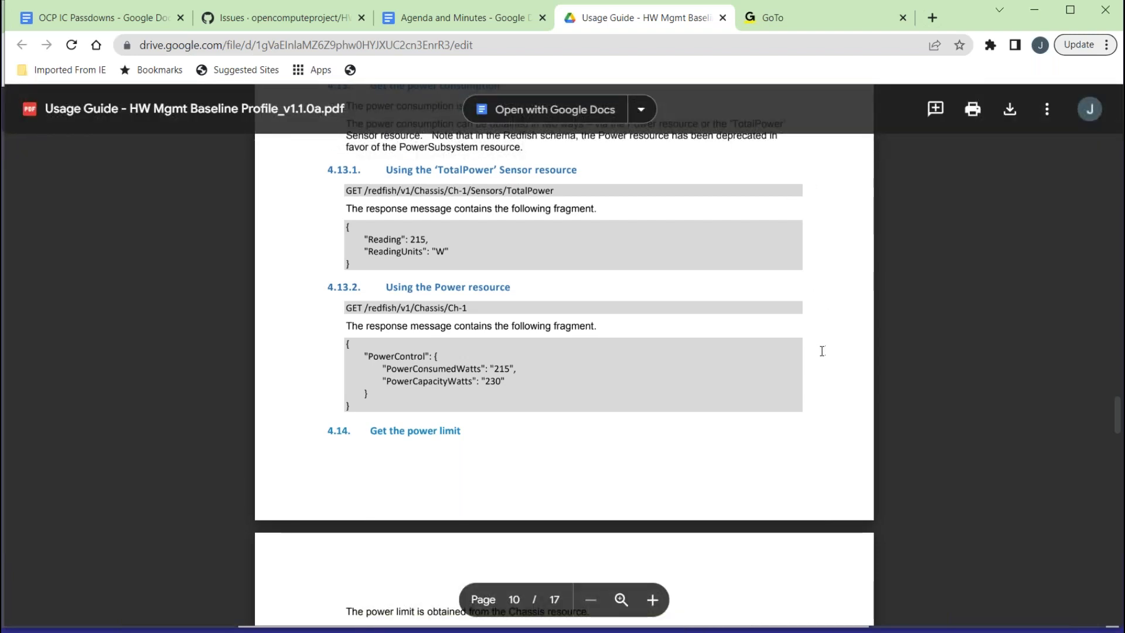
scroll(822, 351, up, 6)
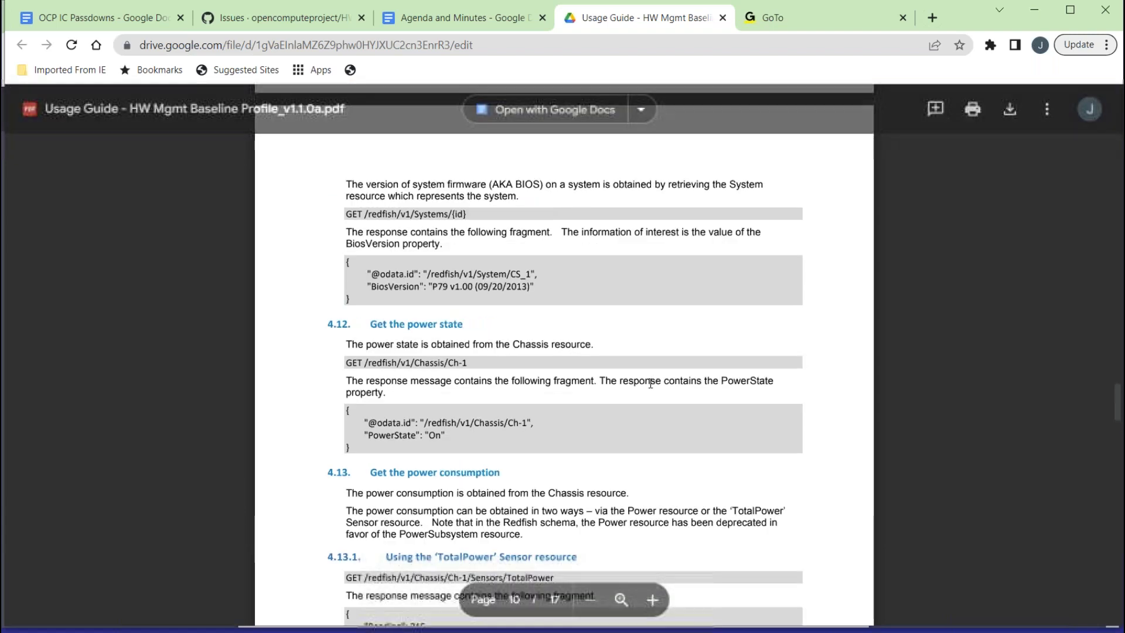
scroll(645, 375, down, 6)
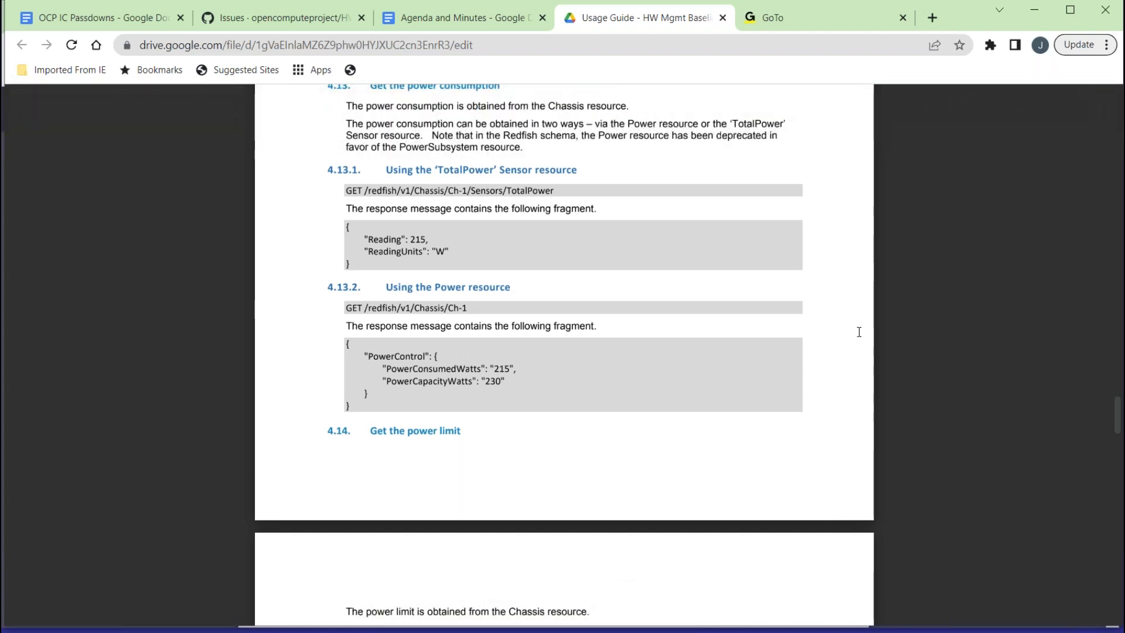
scroll(859, 331, up, 1)
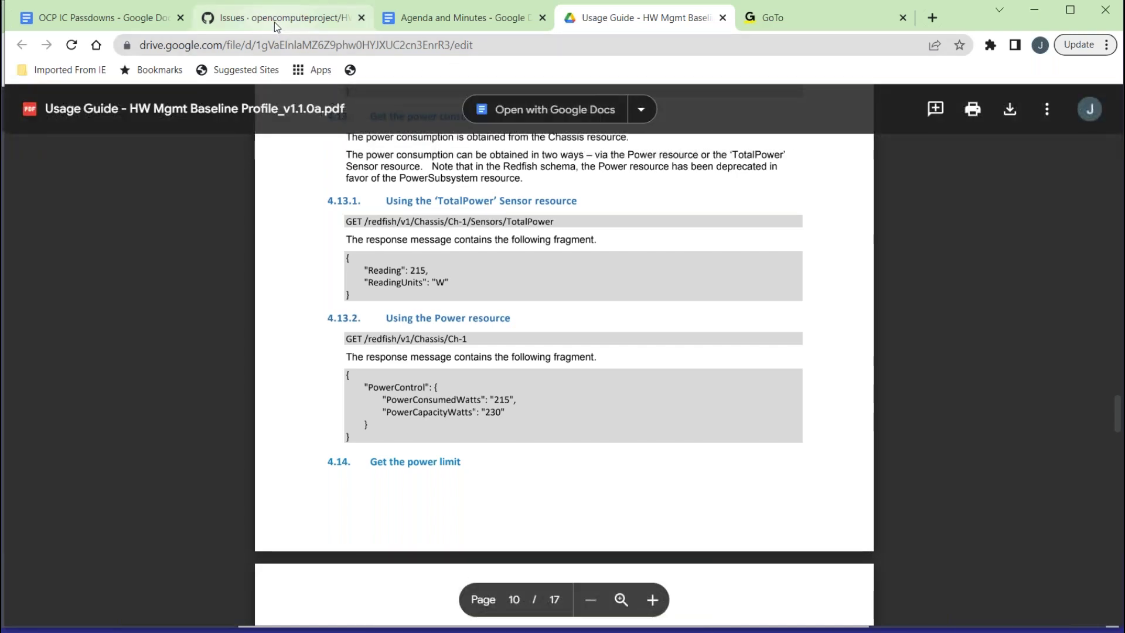
mouse_move(273, 22)
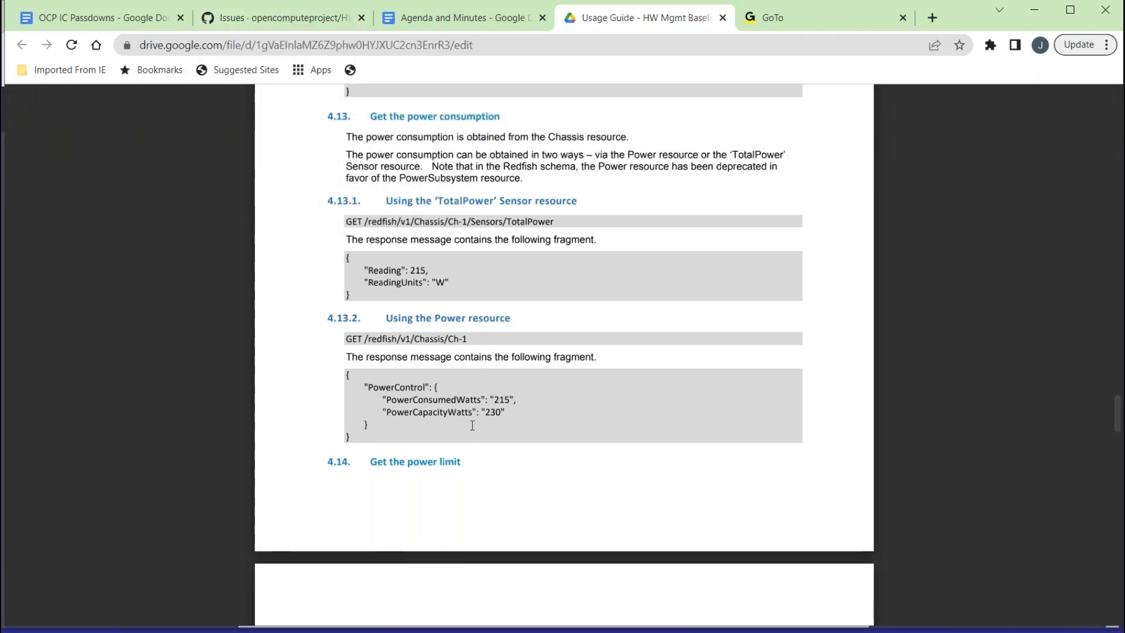
Scroll through sections 4.14 and 4.15 to the start of section 4.16 on page 11.
scroll(471, 431, down, 5)
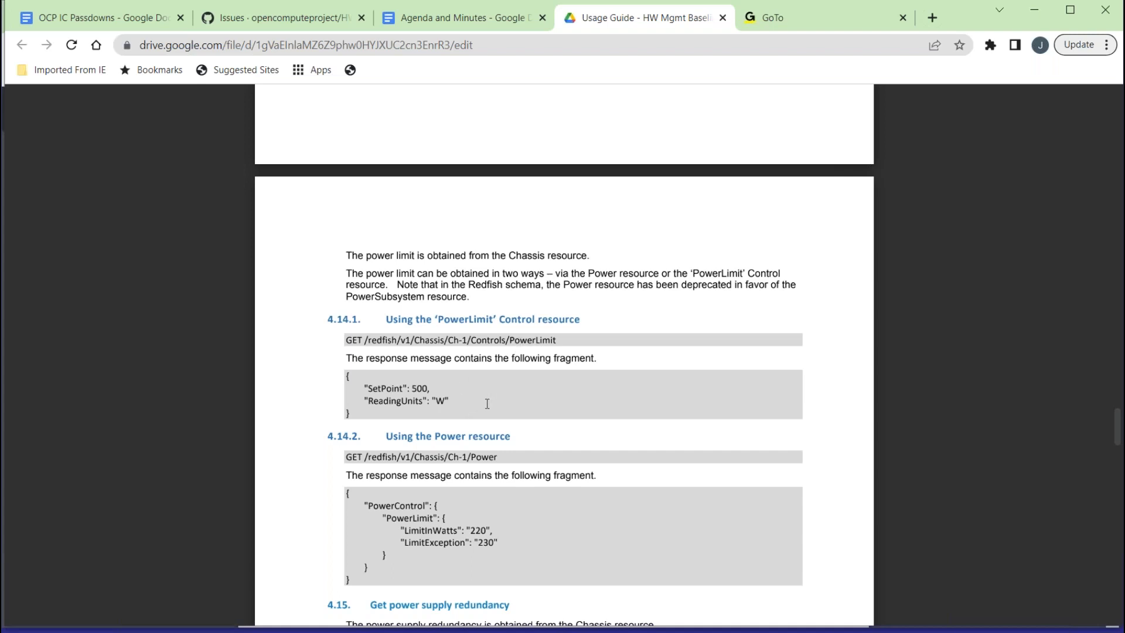
scroll(486, 403, down, 6)
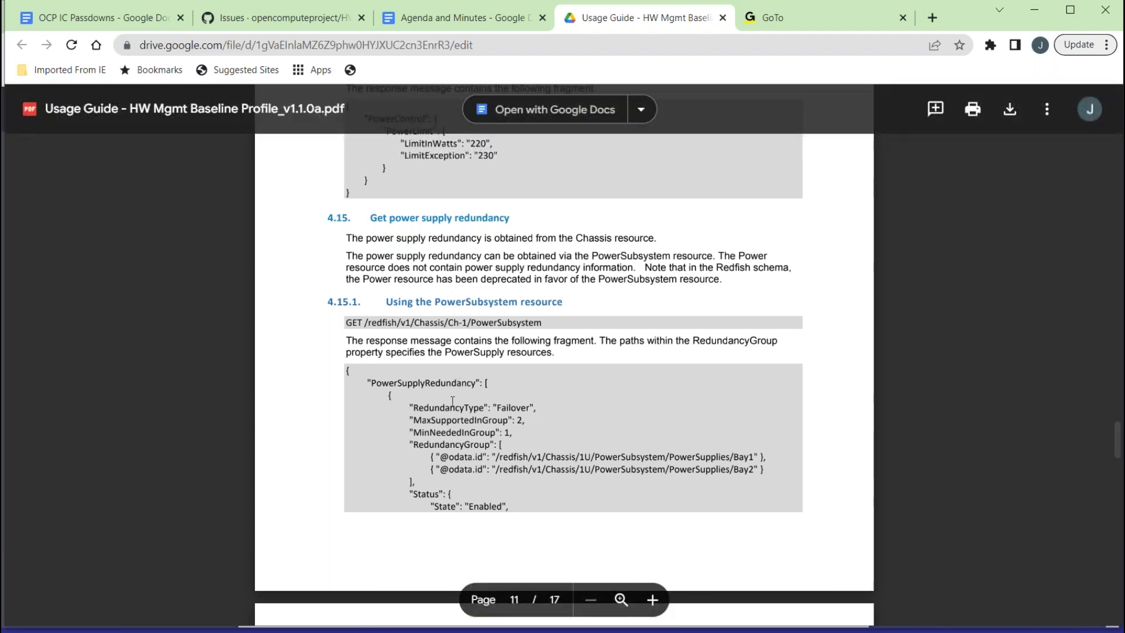
scroll(452, 401, down, 5)
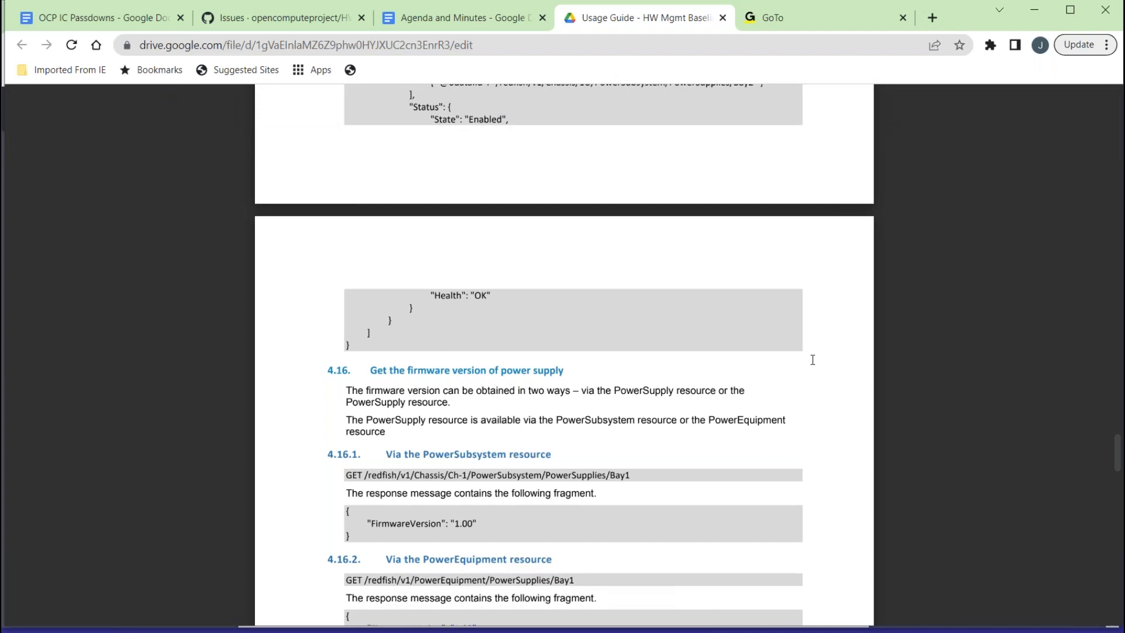
scroll(812, 357, up, 1)
scroll(812, 359, up, 2)
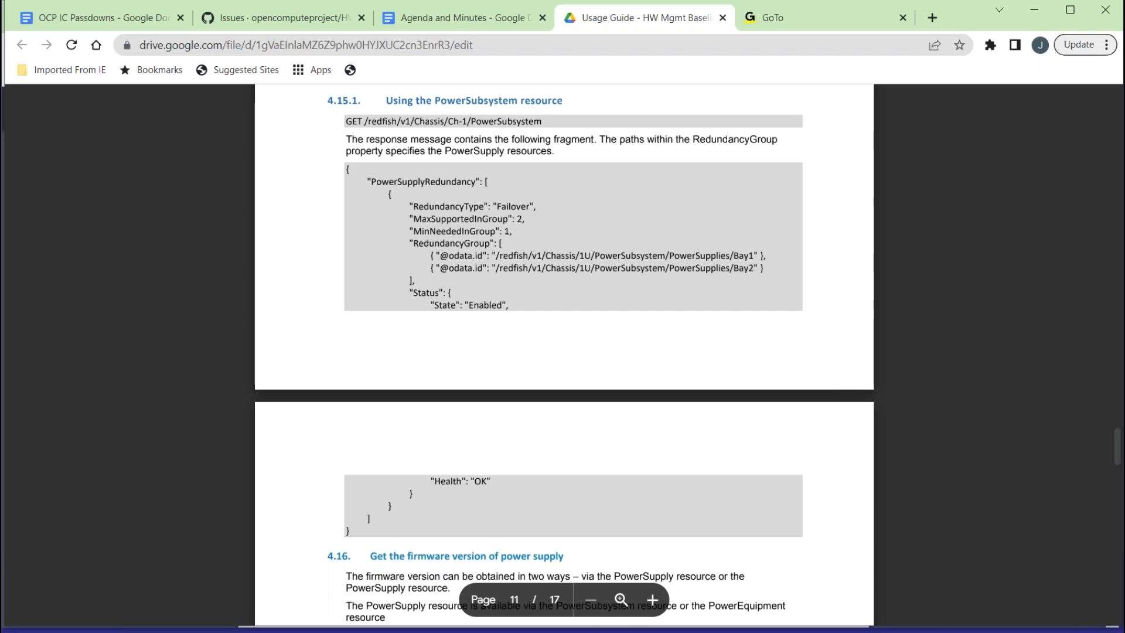
Scroll past the firmware version section 4.16 to section 4.17 on temperature, page 12.
scroll(564, 355, down, 1)
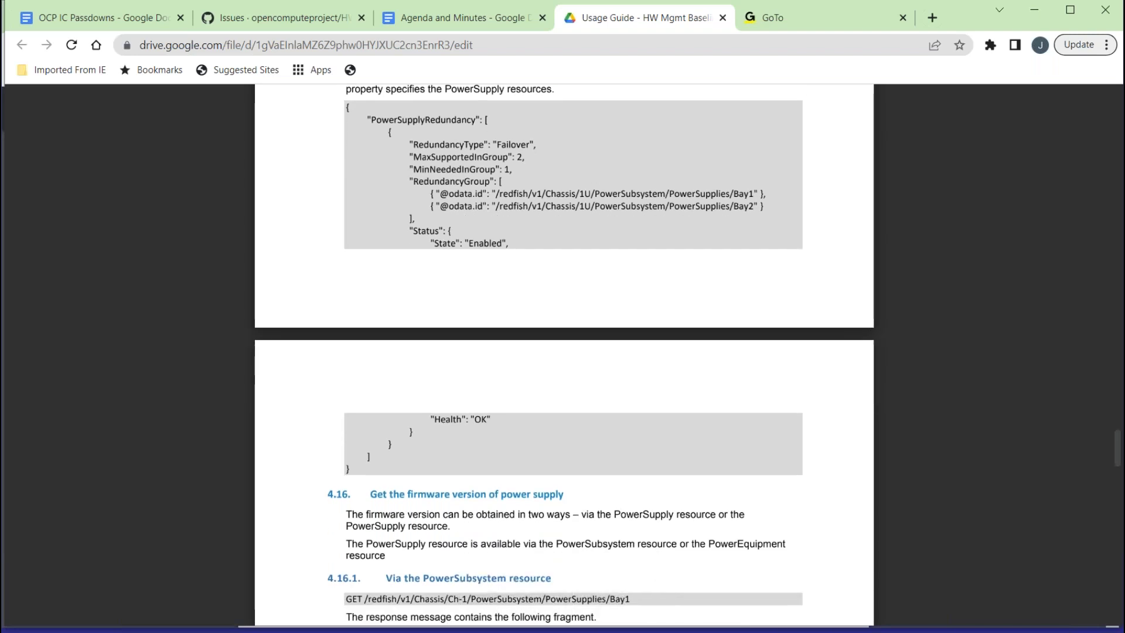
scroll(564, 355, down, 1)
scroll(565, 355, down, 5)
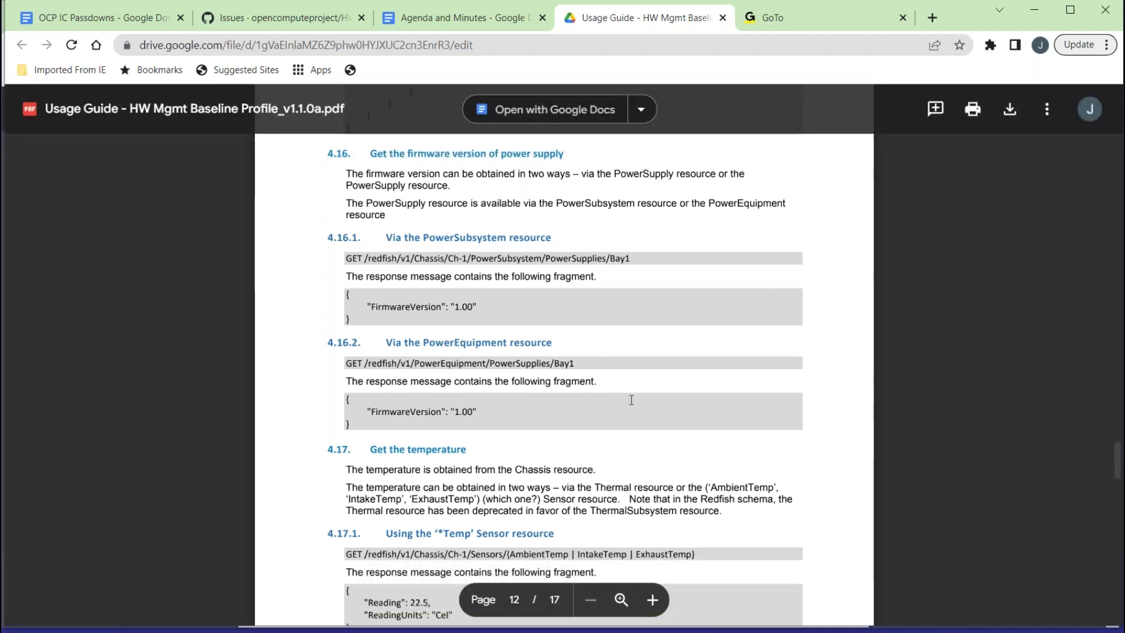
Scroll to the section 4.17.2 Thermal resource temperature example on page 13.
scroll(625, 419, down, 5)
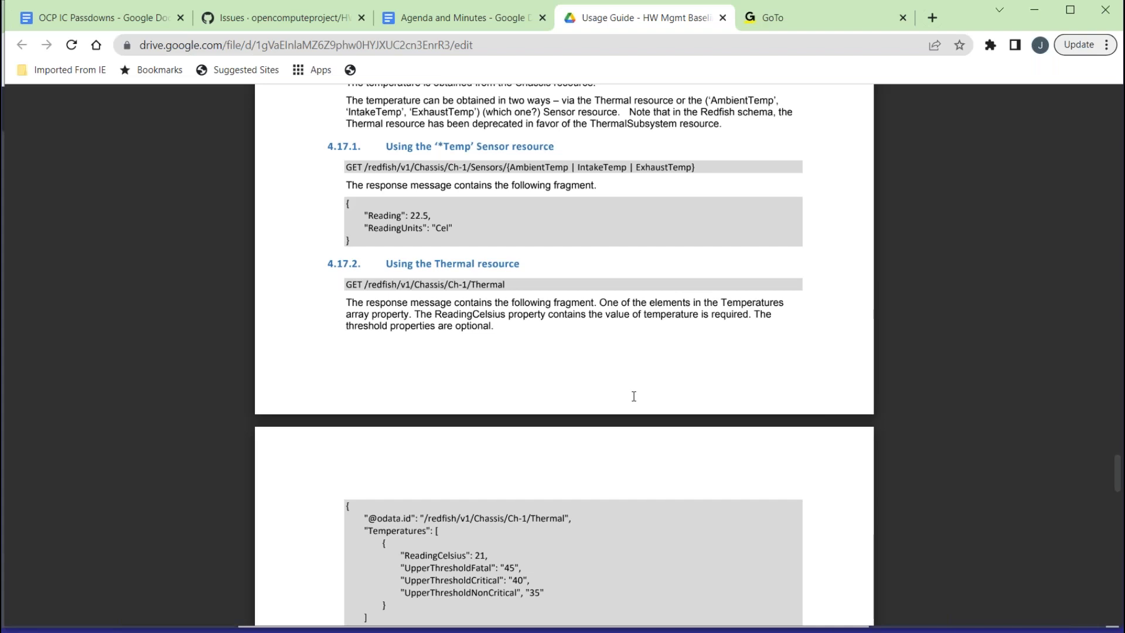
scroll(633, 396, up, 1)
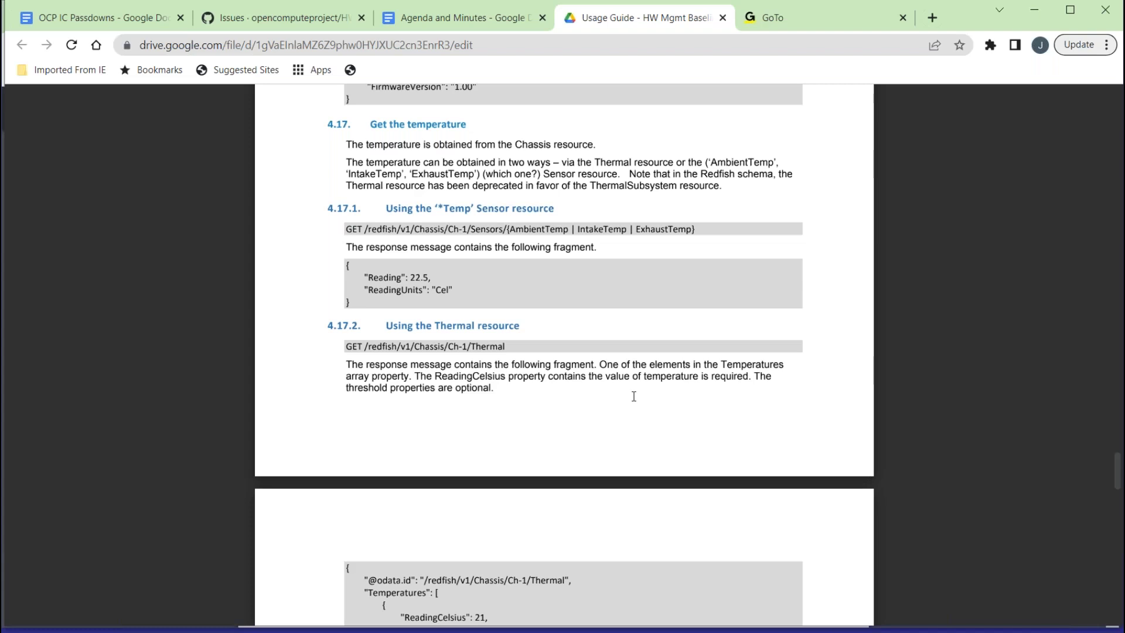
scroll(633, 396, down, 3)
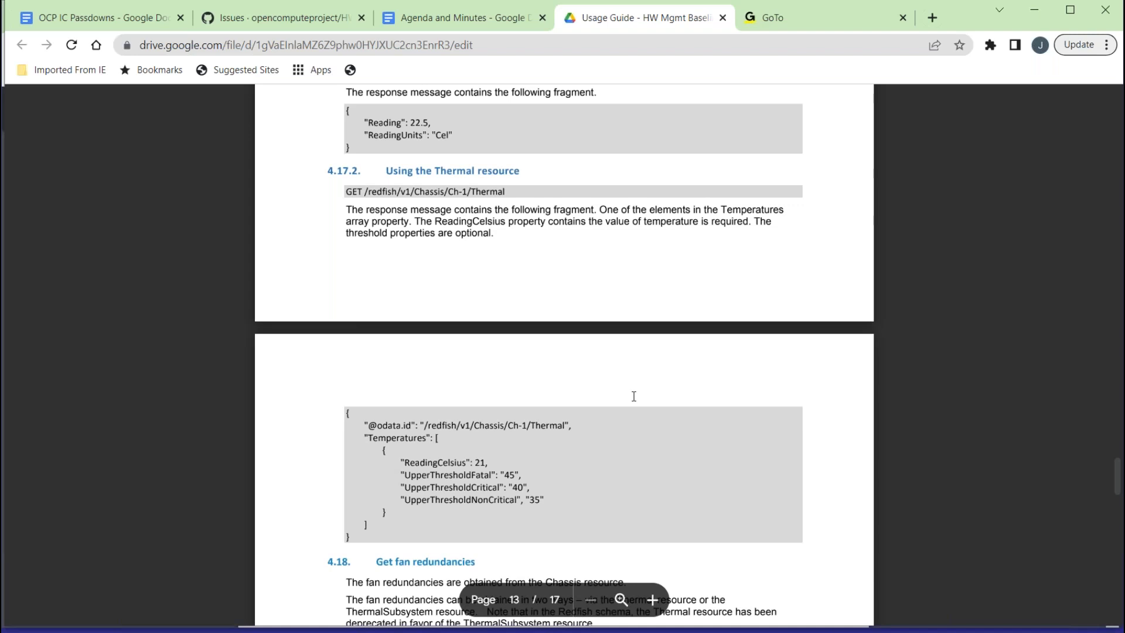
Scroll the PDF to section 4.17 Get the temperature and its two retrieval methods.
scroll(666, 280, up, 3)
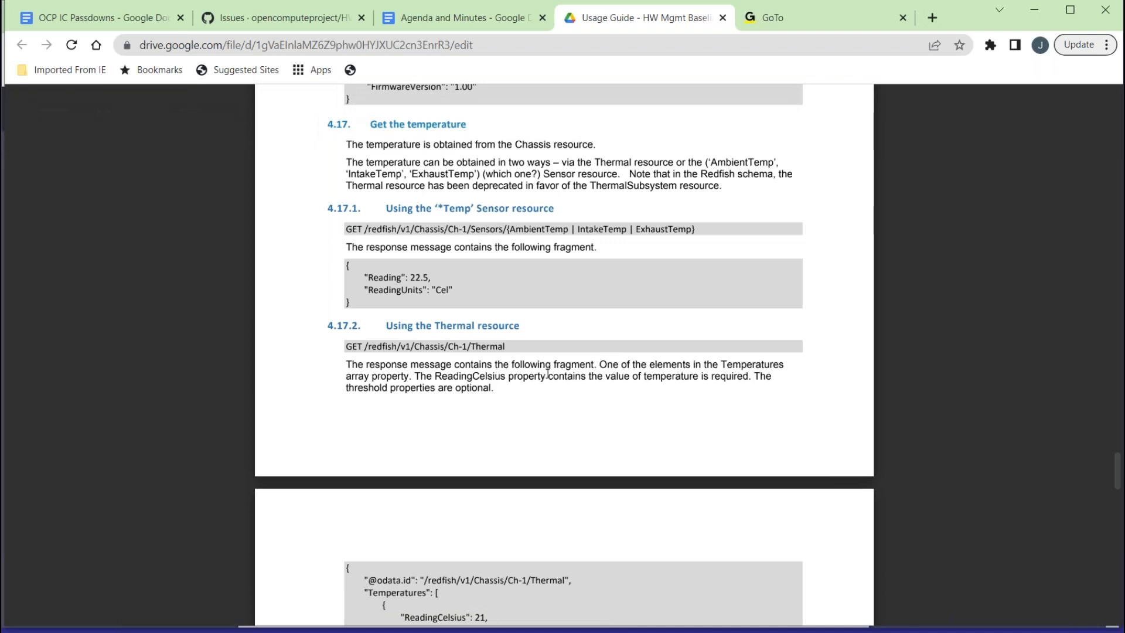
scroll(549, 360, down, 5)
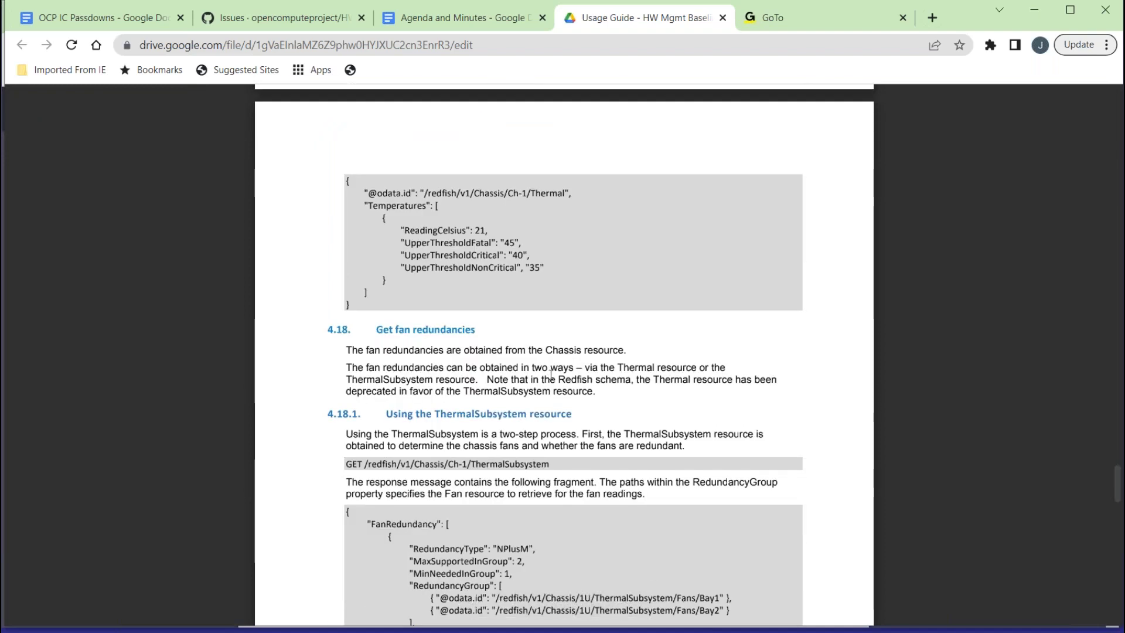
Bring section 4.18.1's ThermalSubsystem FanRedundancy example into view in the PDF.
scroll(551, 374, down, 3)
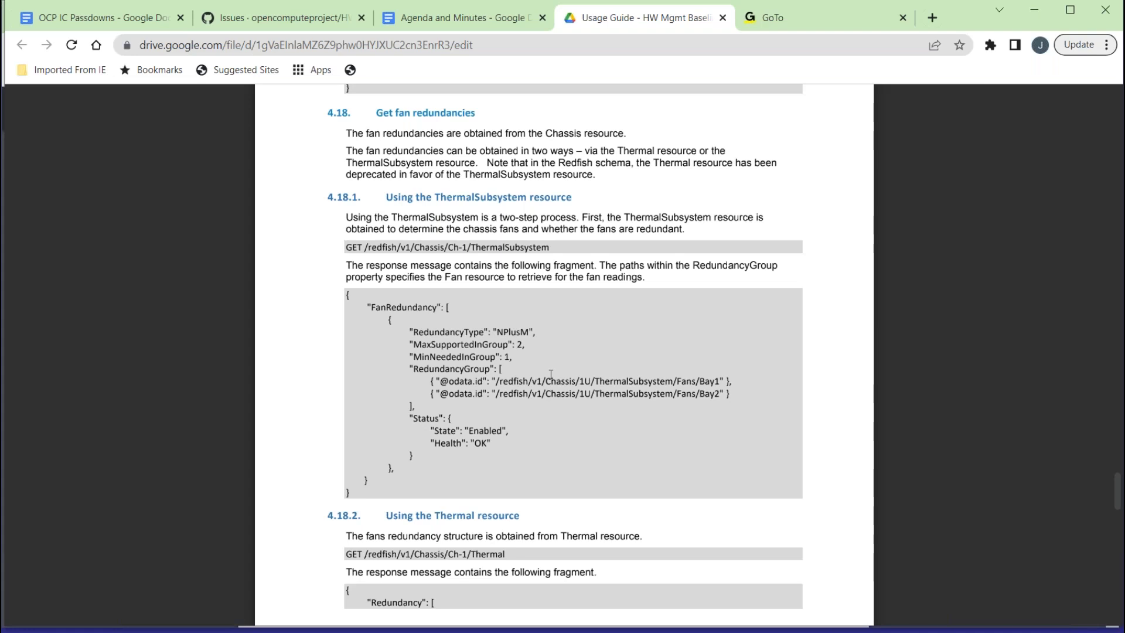
Scroll down to page 14, section 4.19 Obtain fan reading with Fan and Thermal examples.
scroll(551, 374, down, 1)
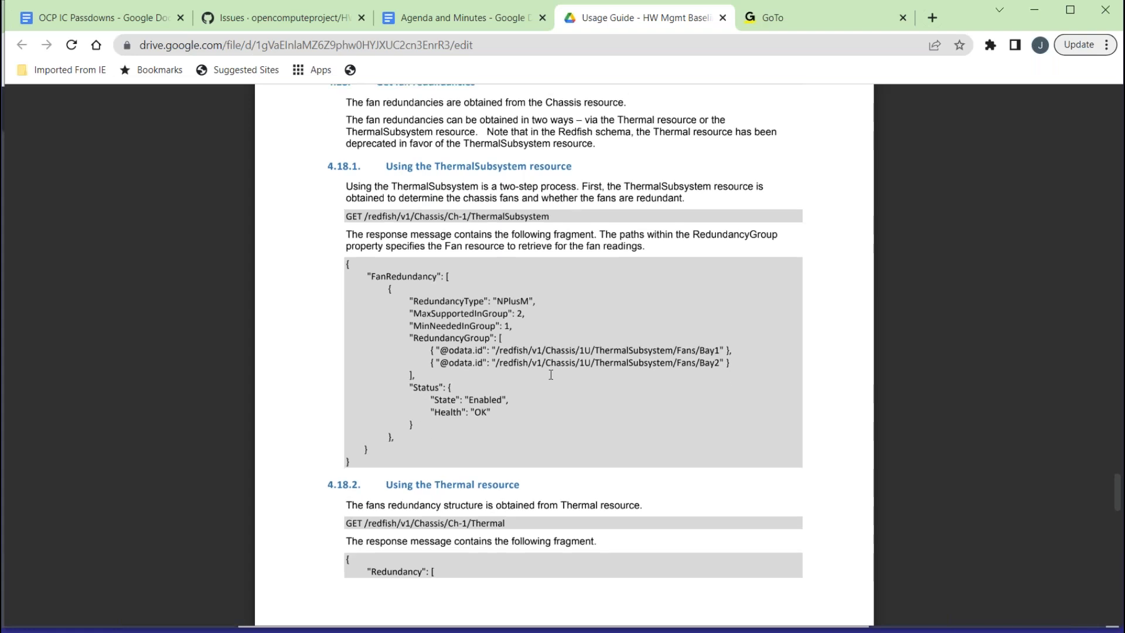
scroll(550, 374, down, 5)
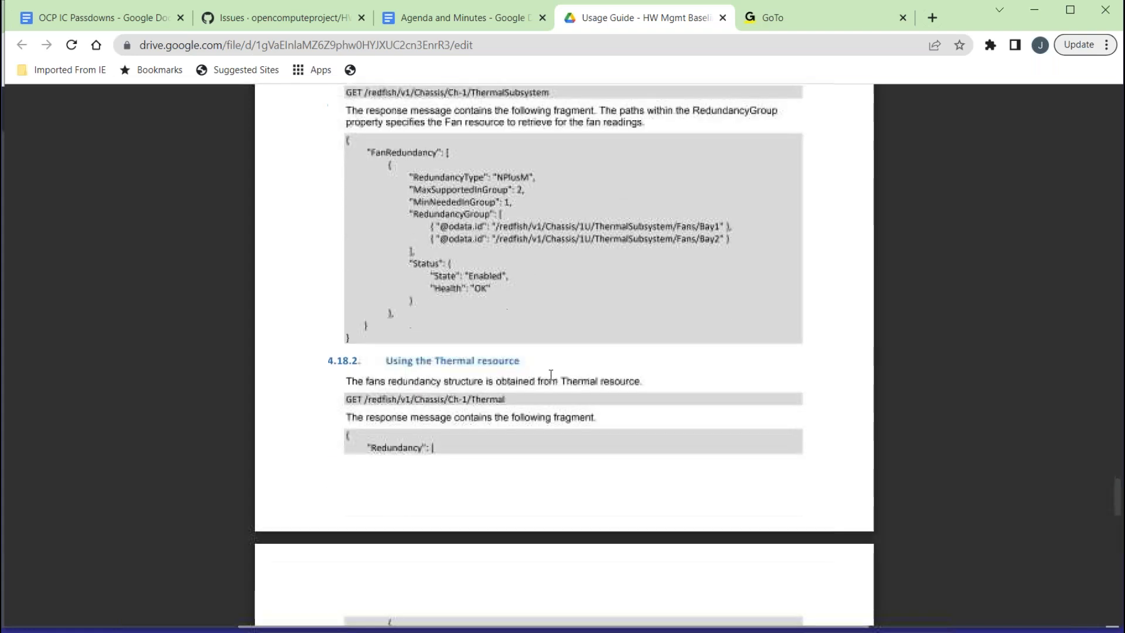
scroll(551, 374, down, 5)
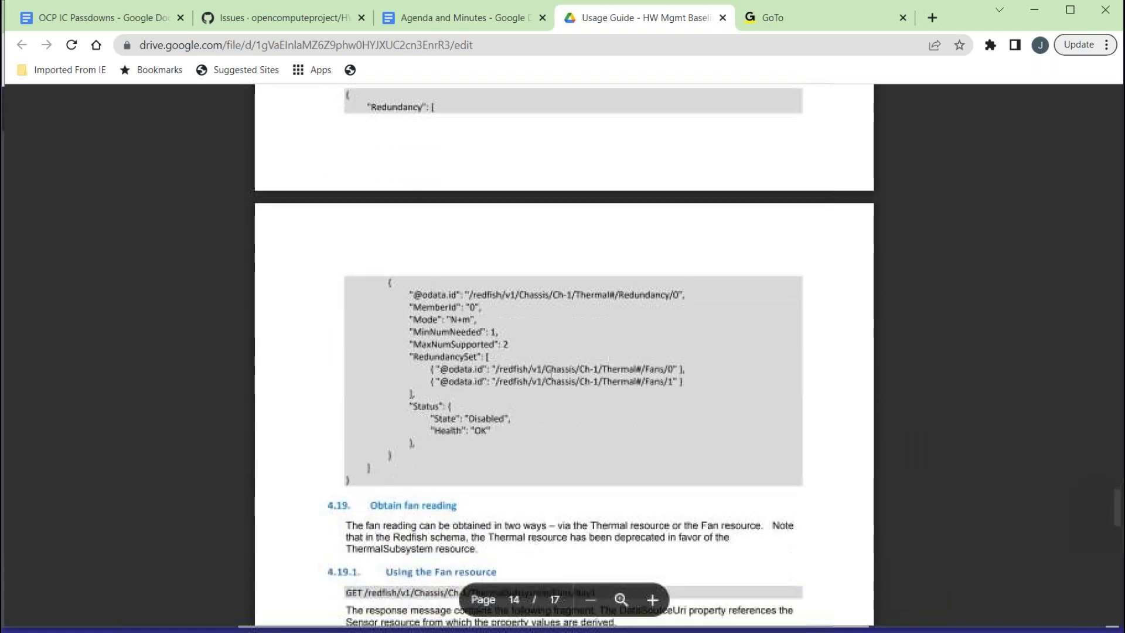
scroll(551, 373, down, 3)
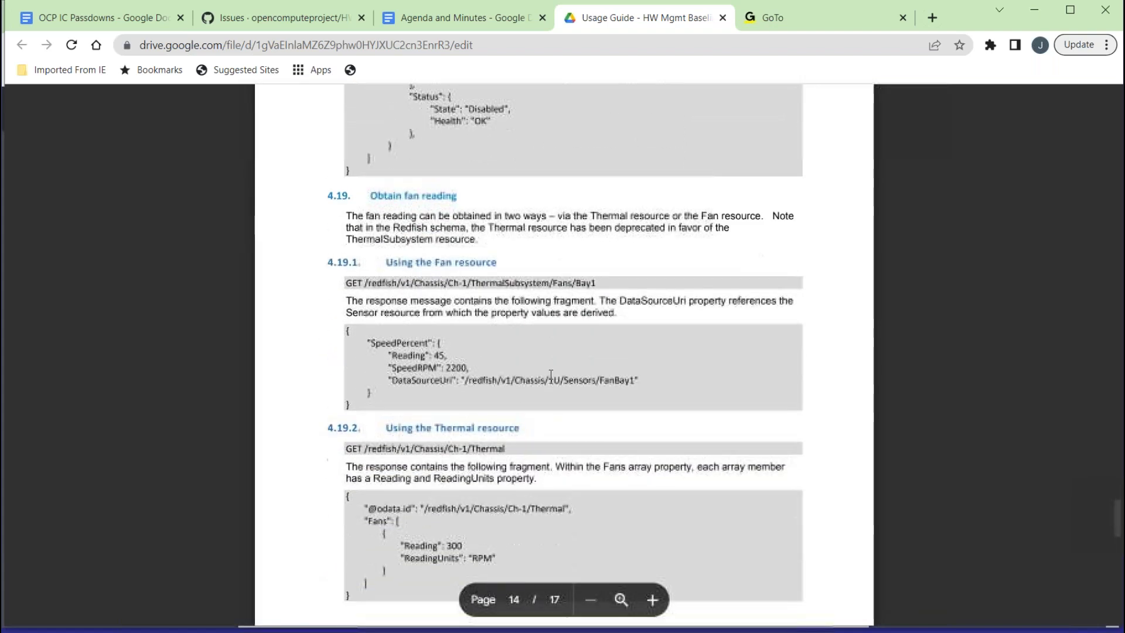
scroll(551, 374, down, 1)
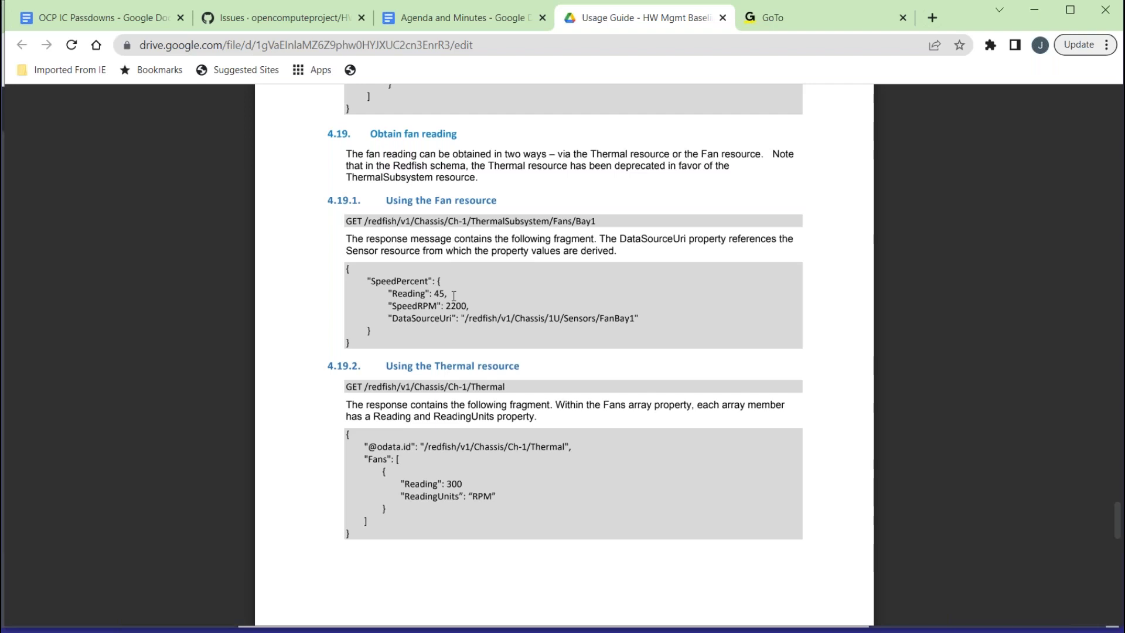
Select the SpeedPercent property in the fan example and review the surrounding PDF text.
double_click(418, 280)
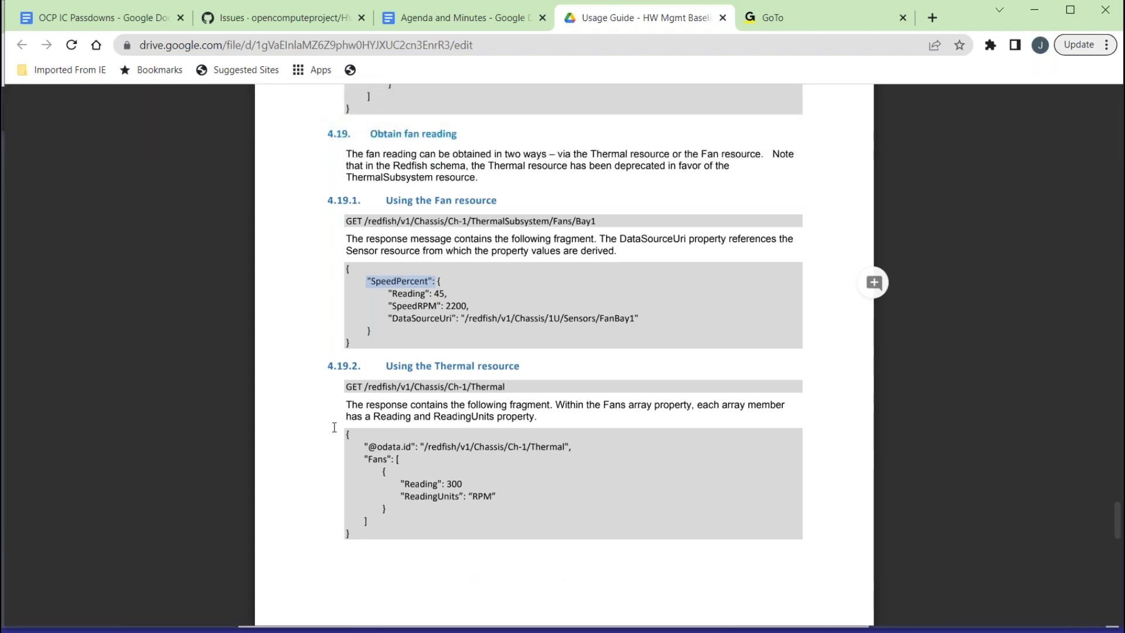
scroll(334, 427, down, 5)
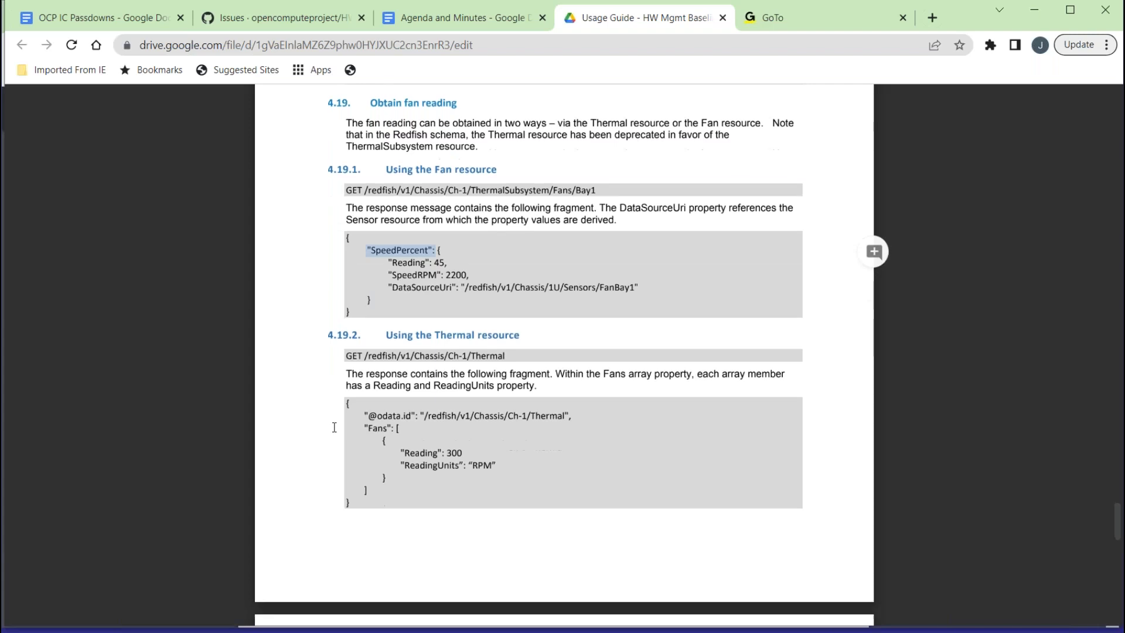
scroll(564, 351, down, 4)
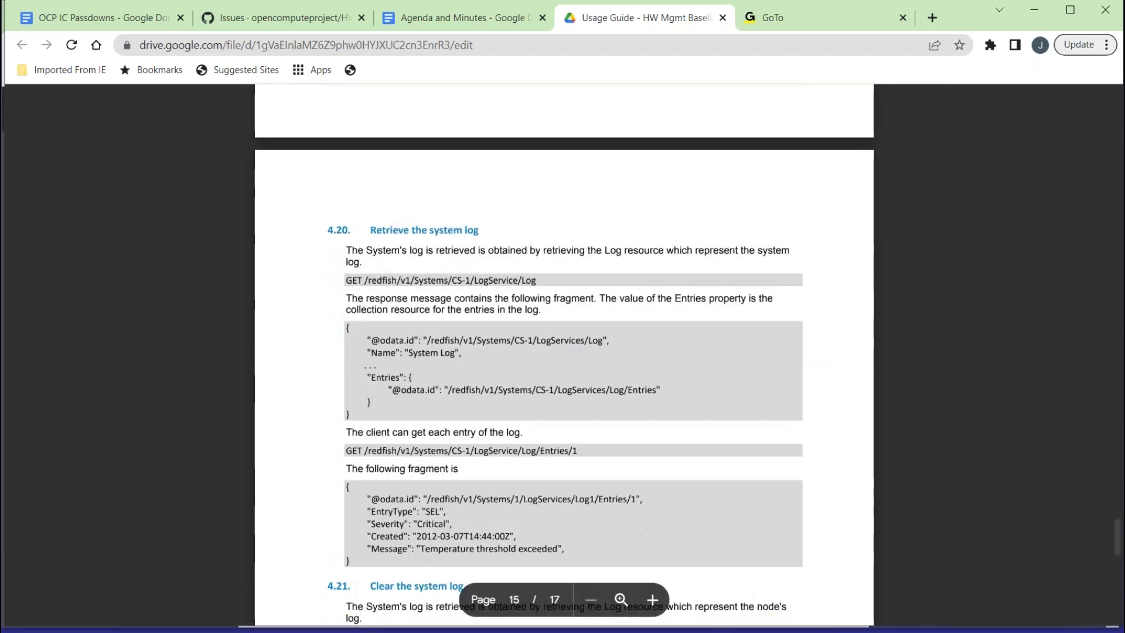
scroll(564, 351, up, 10)
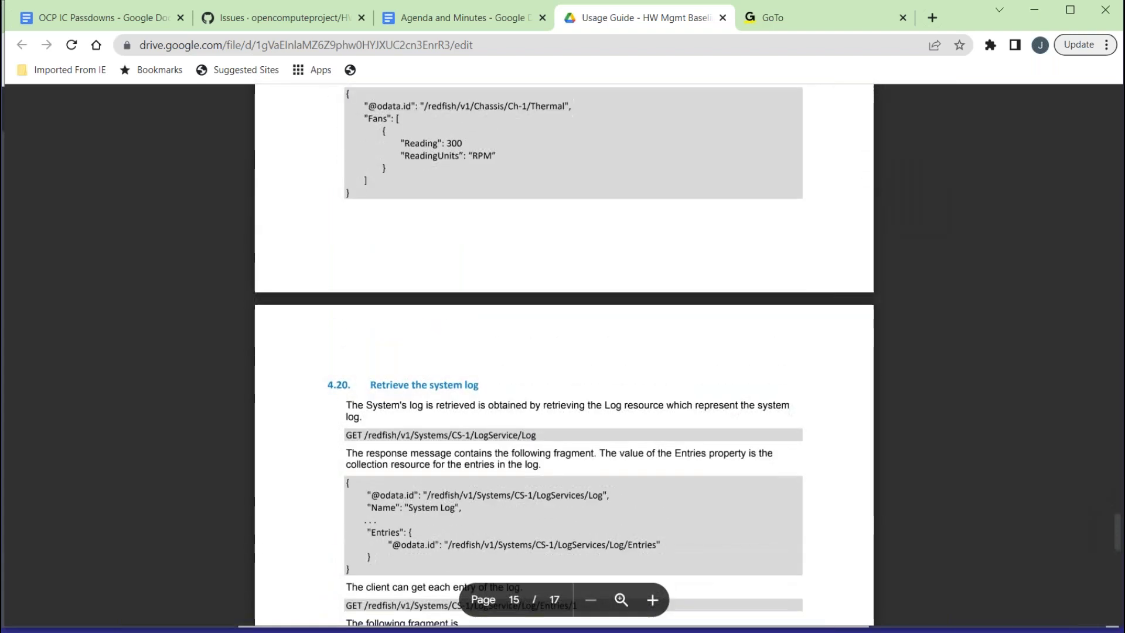
scroll(564, 352, up, 3)
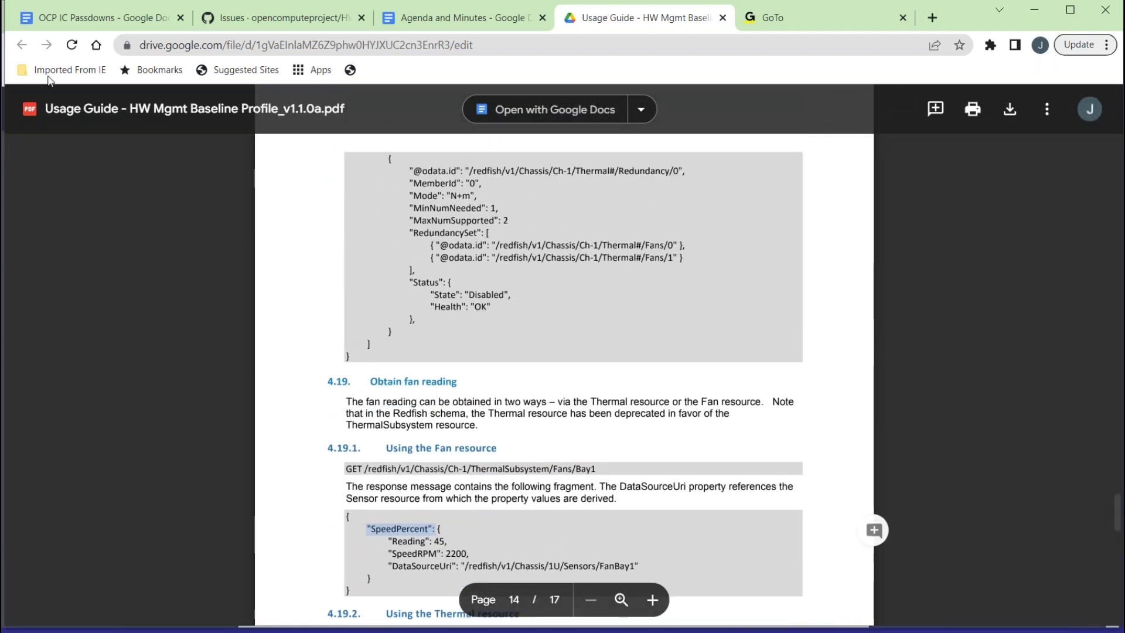
Go to the HWMgmt-OCP-Profiles GitHub issues list and open issue #25 on ThermalSubsystem support.
click(271, 19)
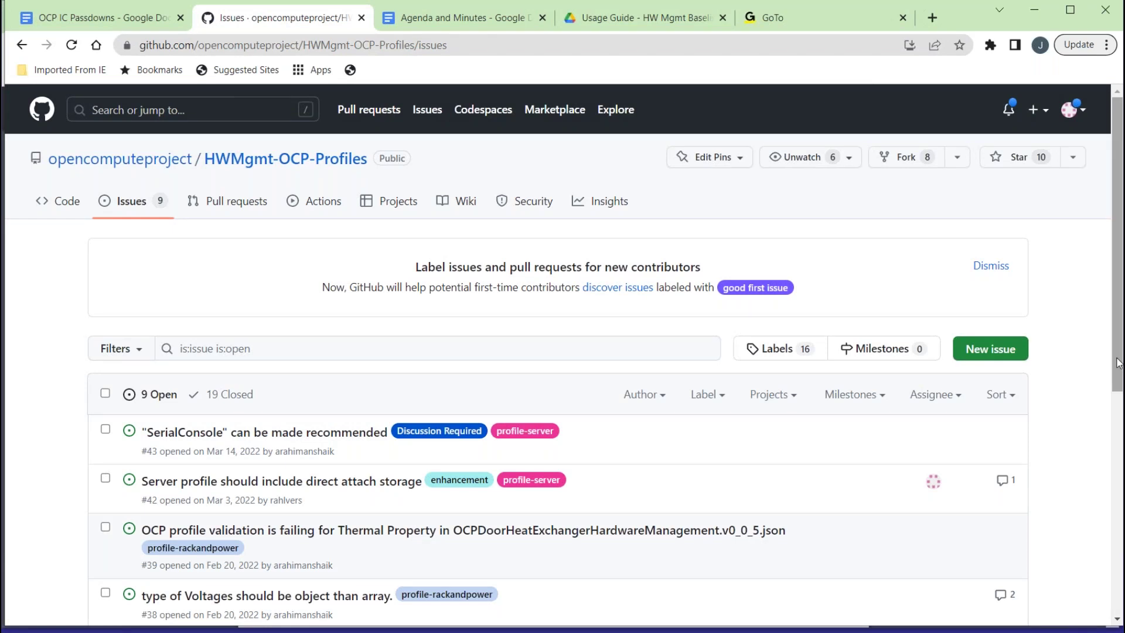
drag(1116, 380, 1099, 542)
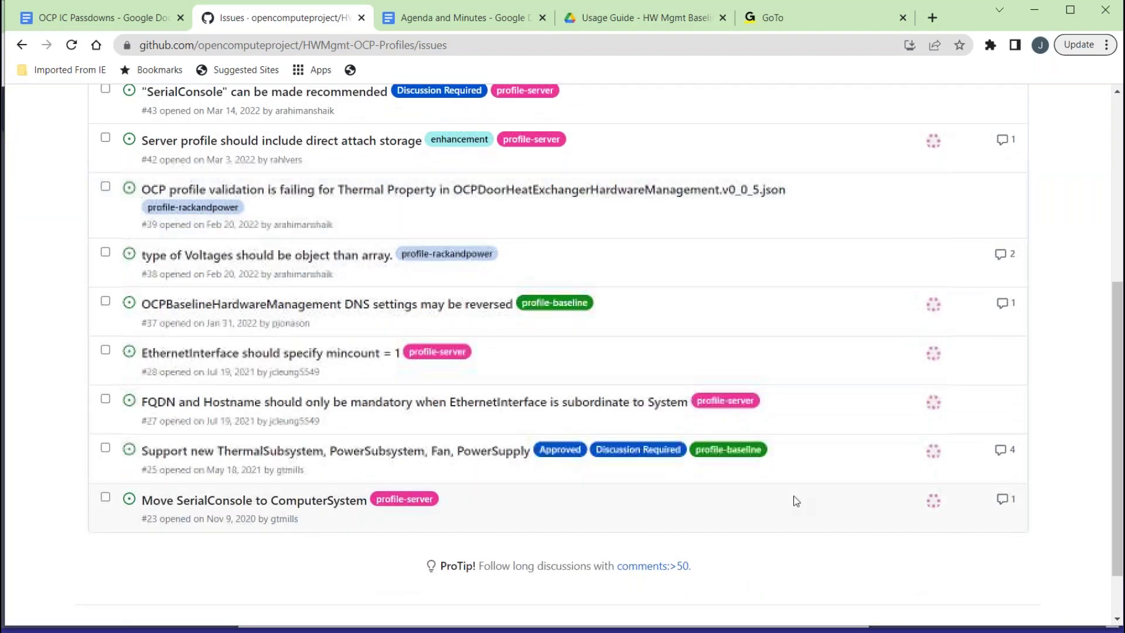
click(369, 460)
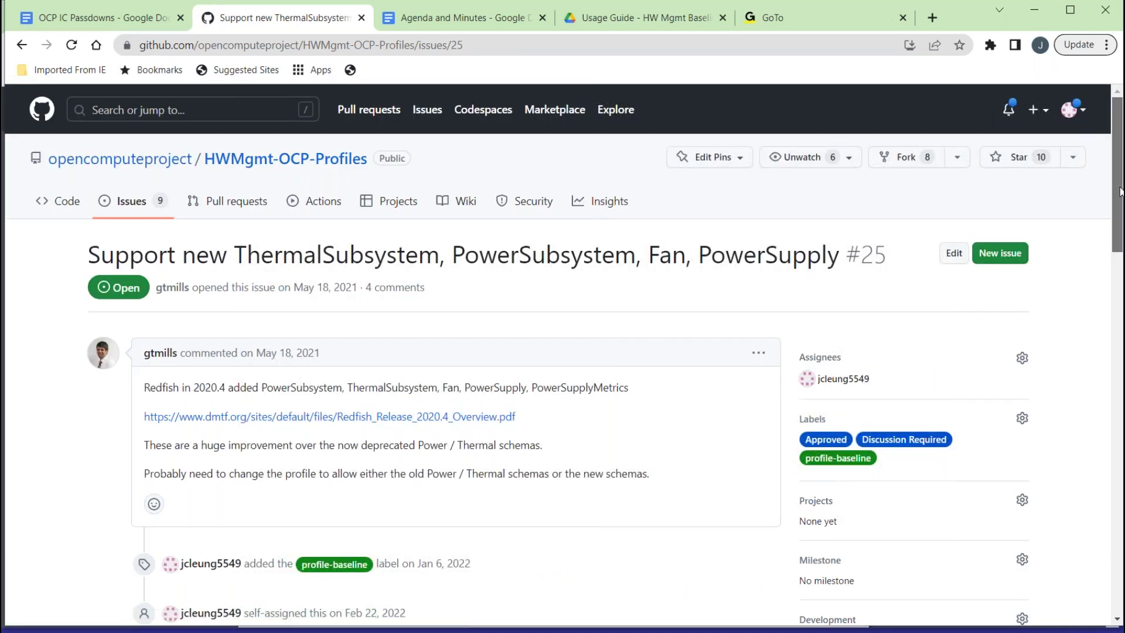
scroll(1094, 361, down, 7)
scroll(1095, 361, down, 9)
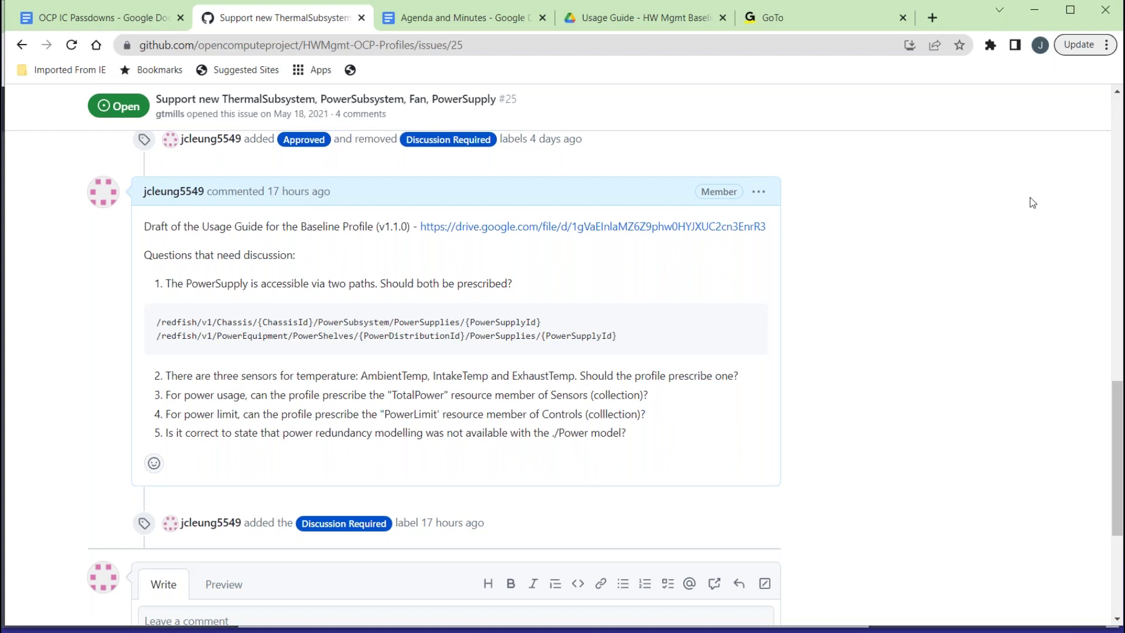
drag(1114, 417, 1115, 255)
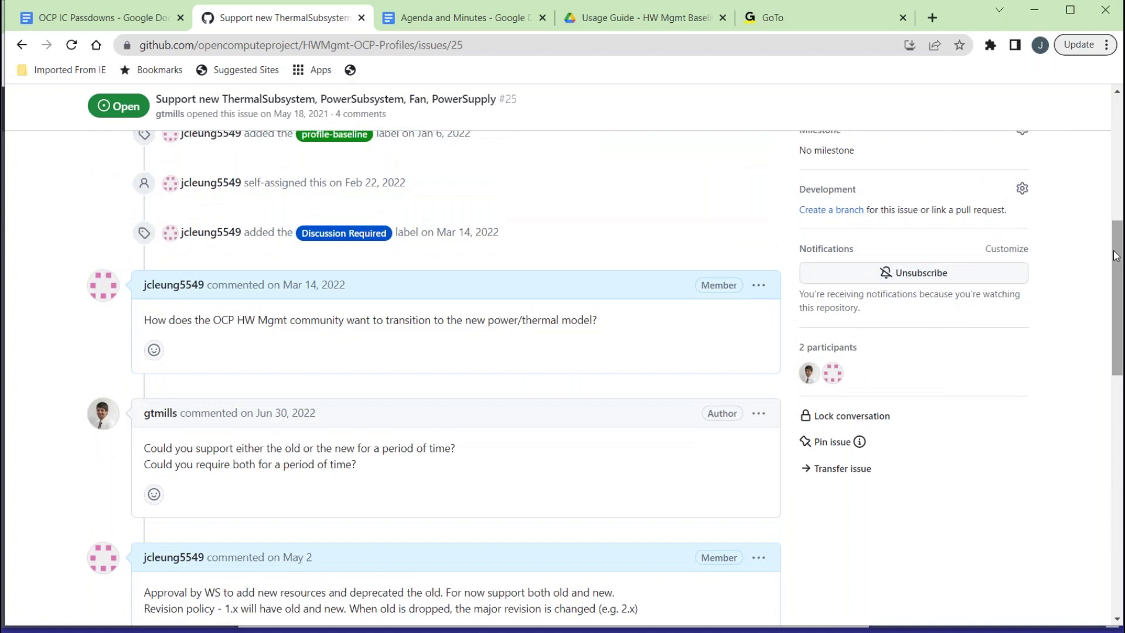
drag(1114, 254, 1113, 159)
From the issues list, open issue #37 about reversed DNS settings and read its comments.
click(23, 49)
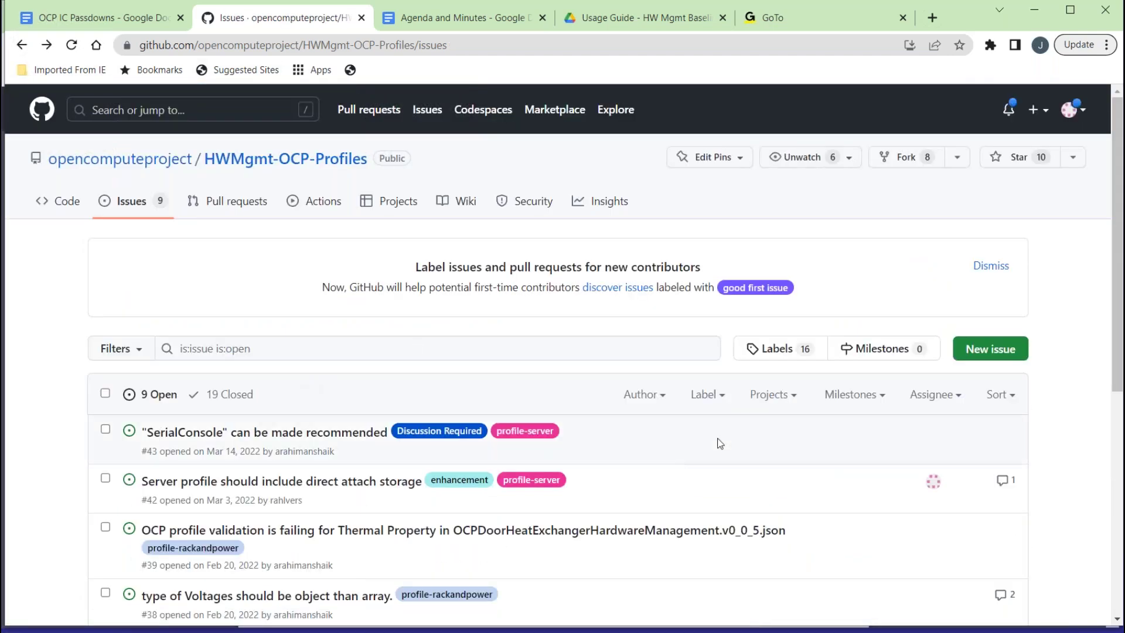
drag(1119, 199, 1108, 340)
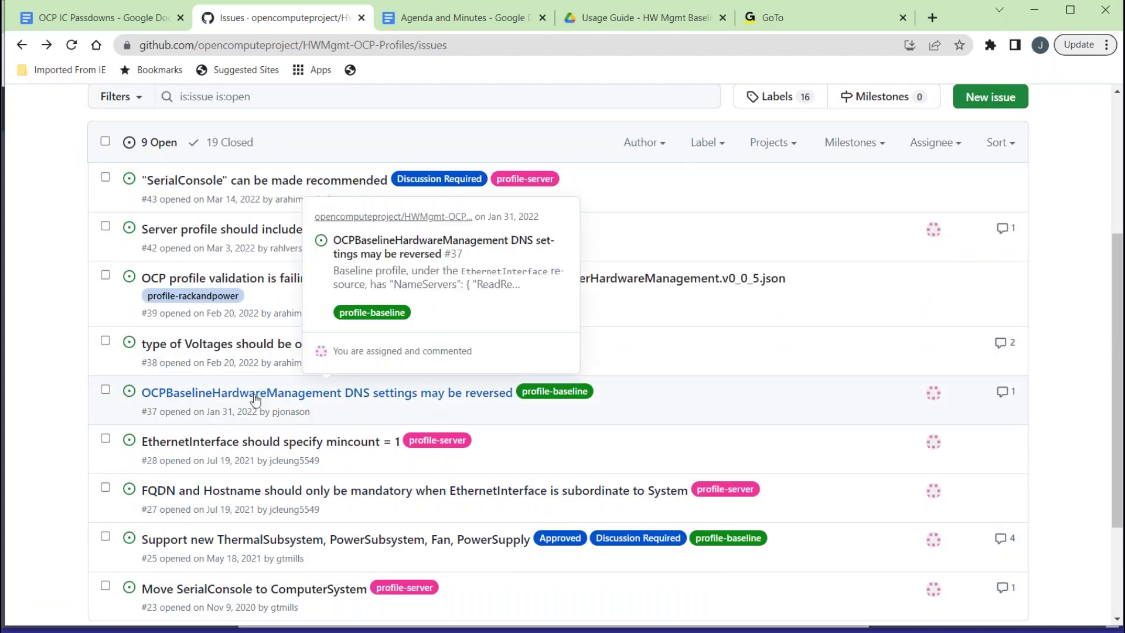
click(417, 395)
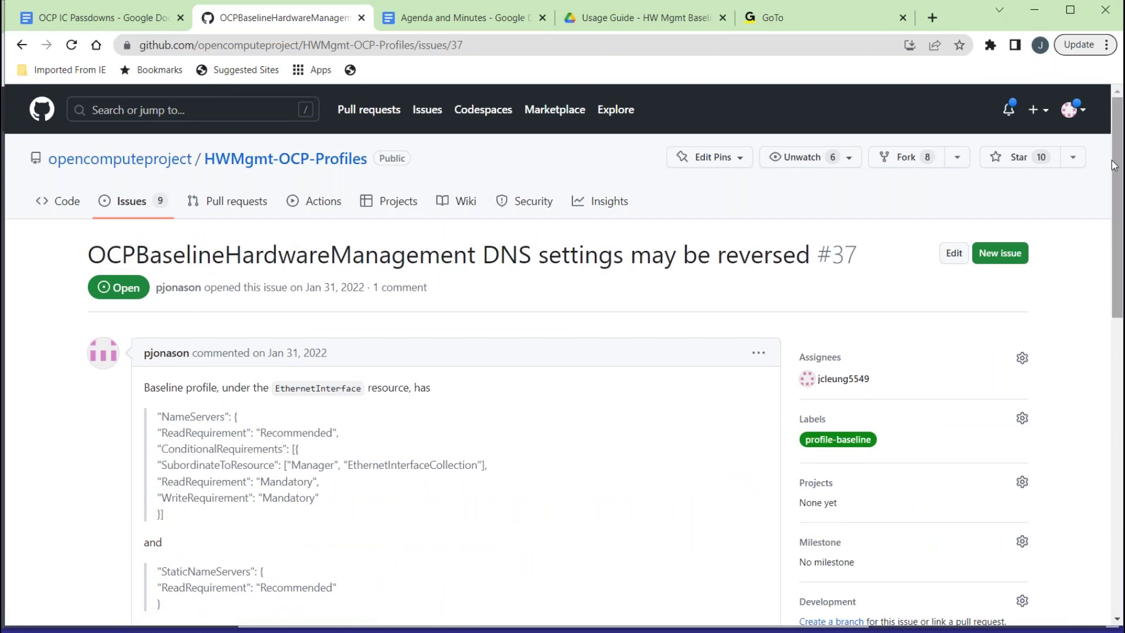
drag(1116, 166, 1114, 260)
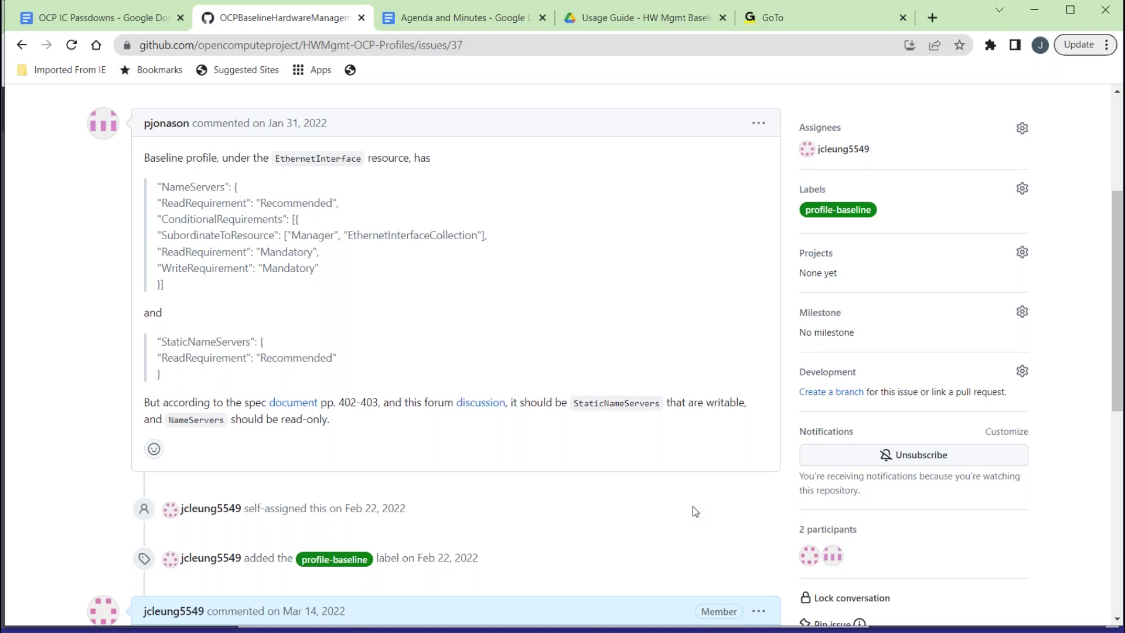
drag(1116, 338, 1112, 397)
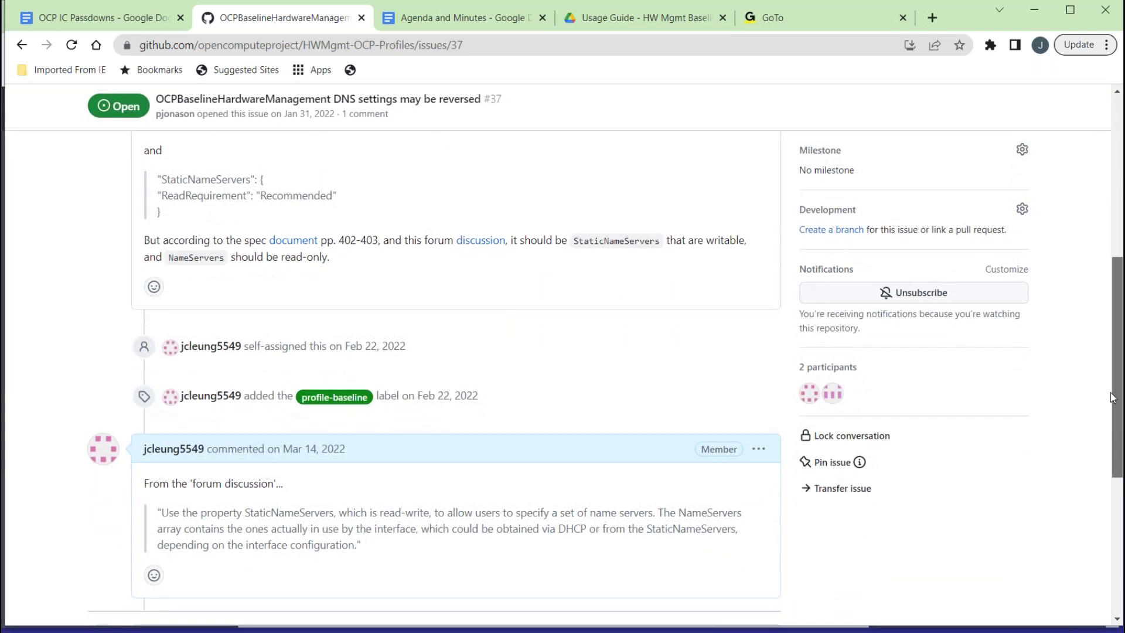
Return to the open issues list, then bring up the Agenda and Minutes document.
drag(1112, 397, 1112, 319)
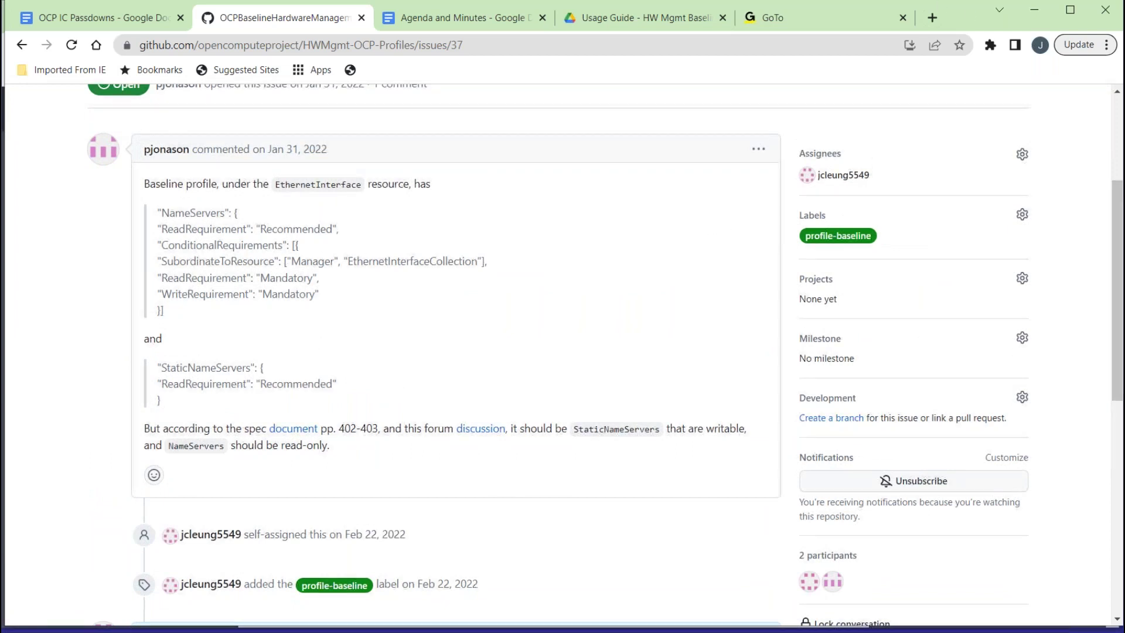
click(21, 45)
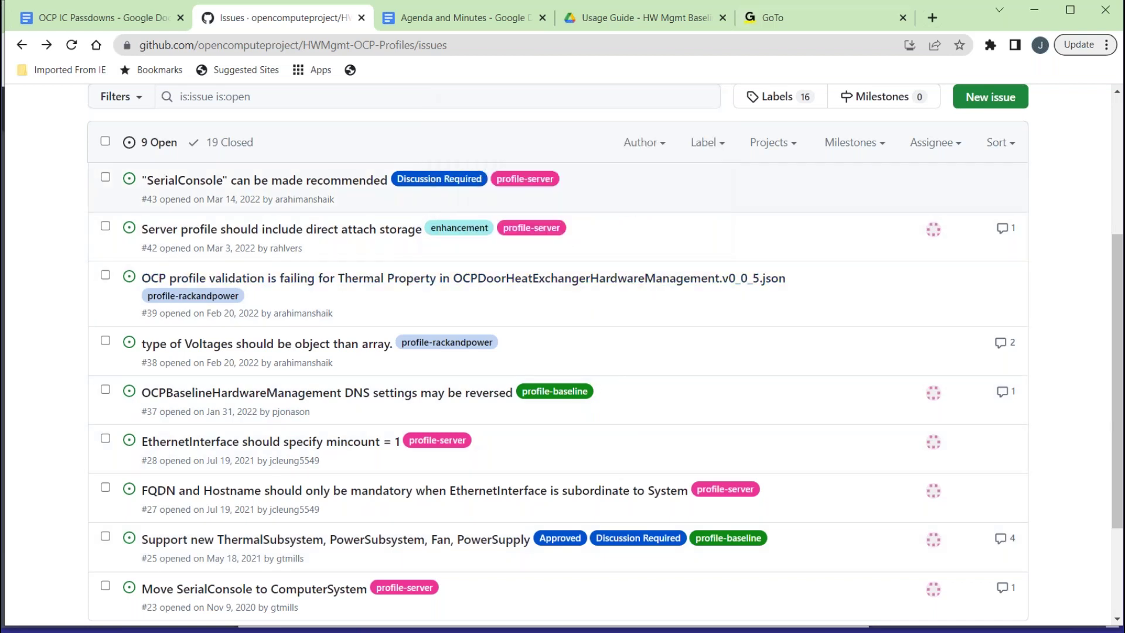
click(490, 23)
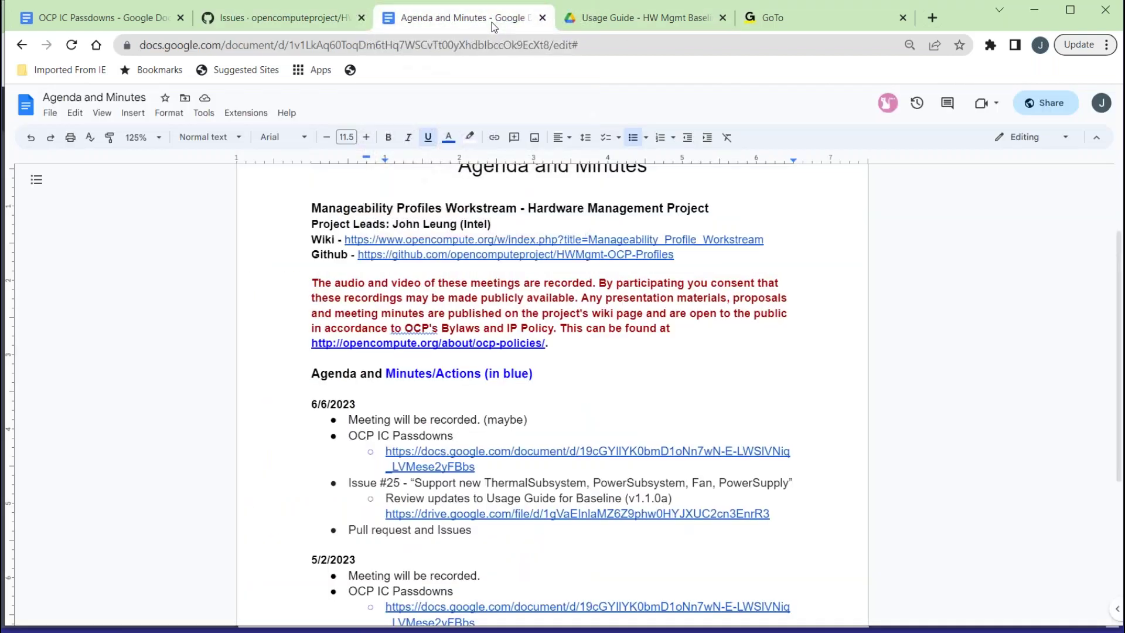
Place the cursor after the Pull request and Issues item in the 6/6/2023 agenda.
click(532, 529)
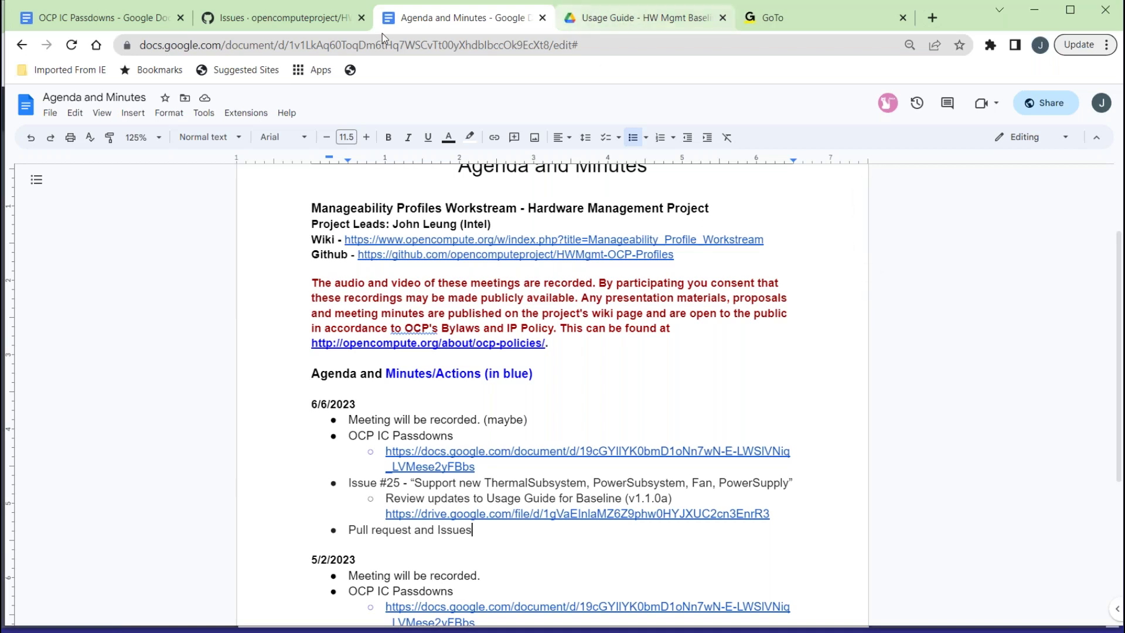
Finish editing, leaving Pull request and Issues as the agenda's final bullet after Issue #25.
mouse_move(290, 11)
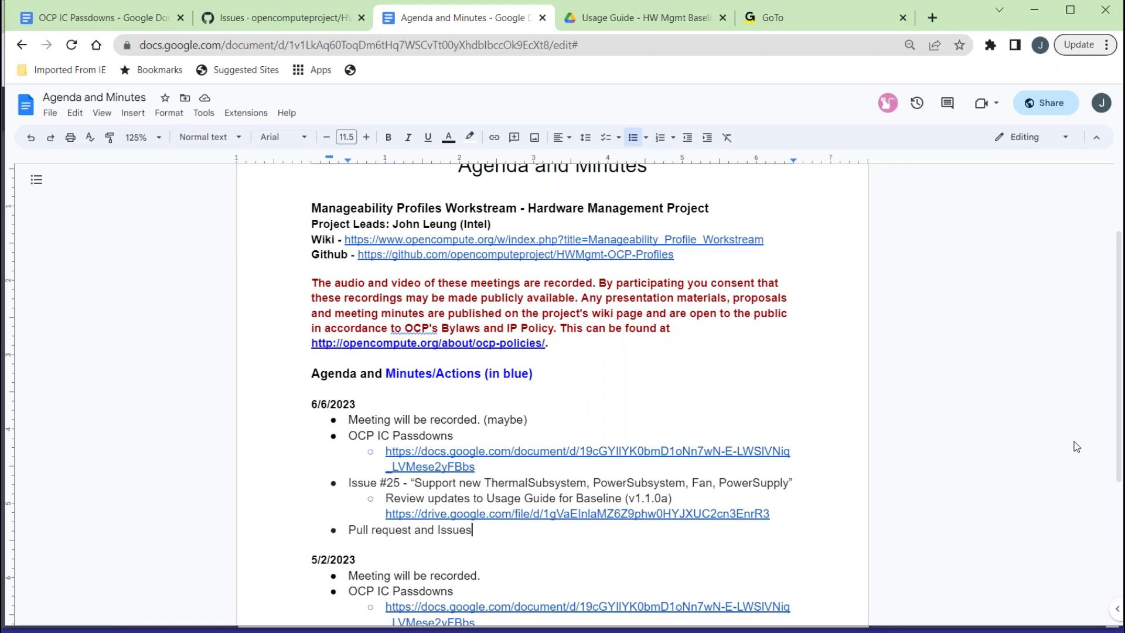
click(681, 344)
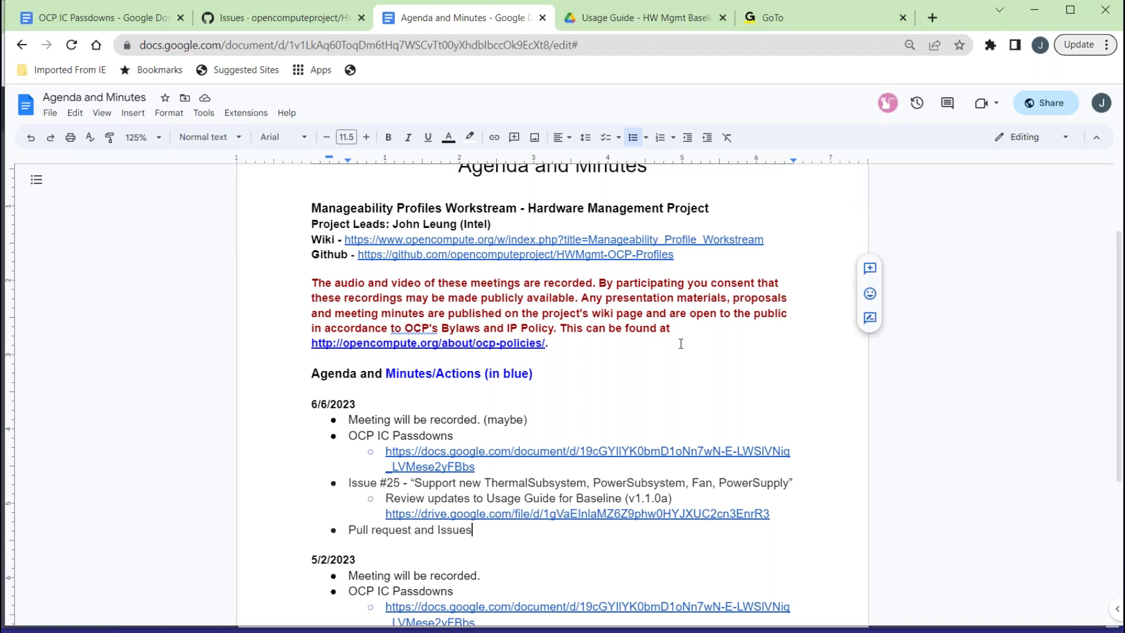